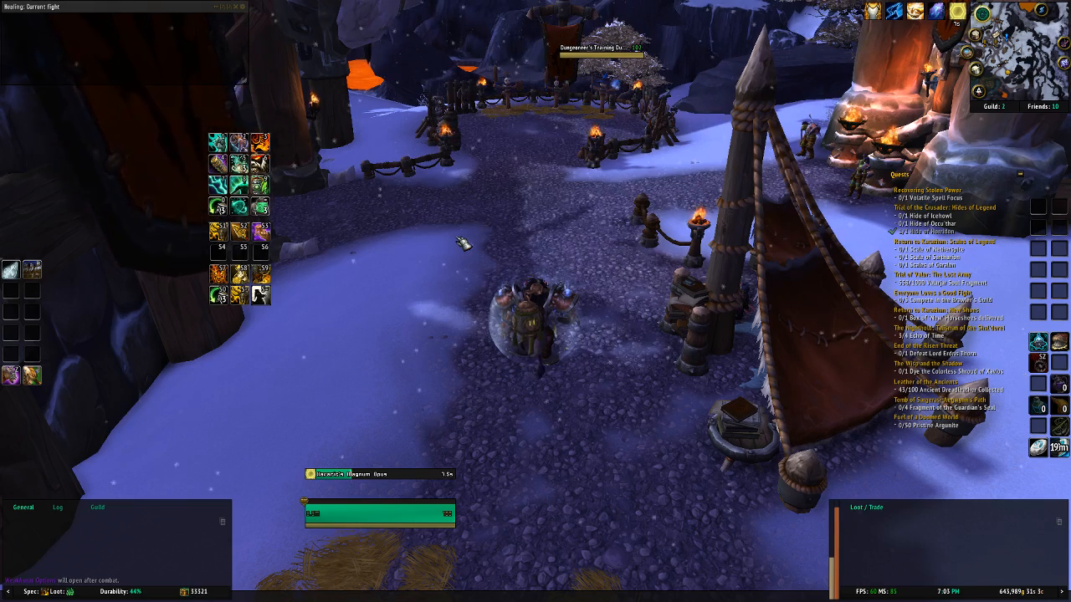
Step: Open the WeakAuras options with the chat command /wa and move the window slightly away from the character
key(Return)
text(/wa)
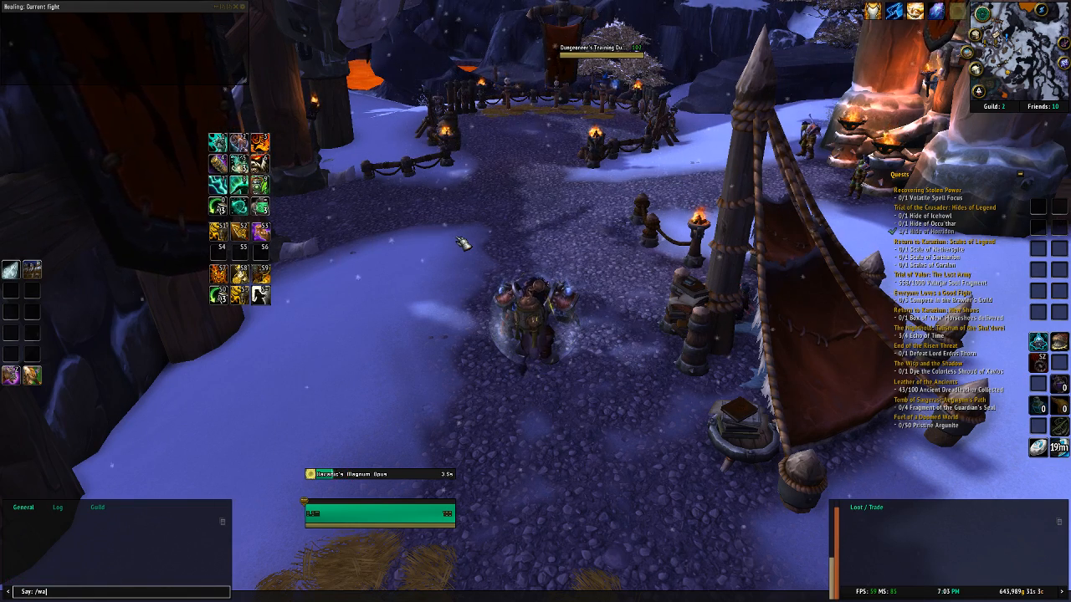
key(Return)
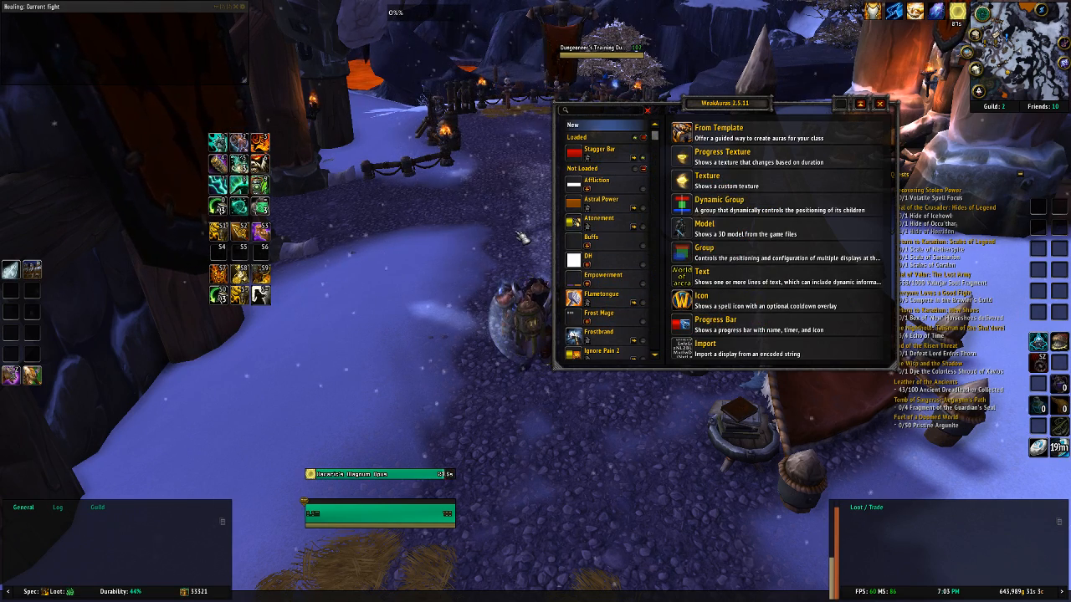
drag(736, 106, 777, 123)
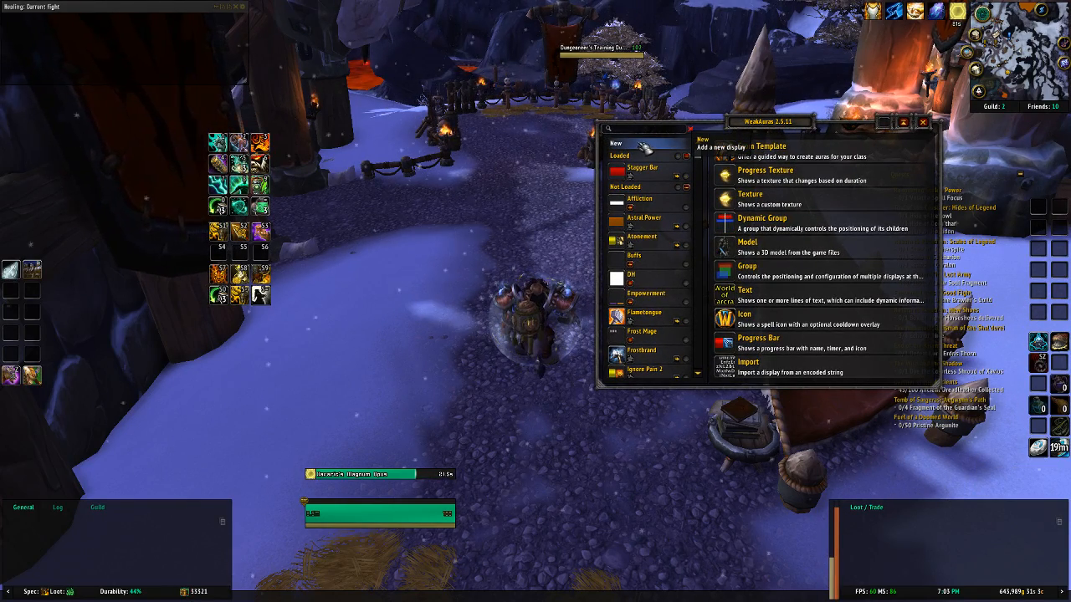
Step: Start a new aura from a template, using the Icon display type with the Default preset
click(794, 160)
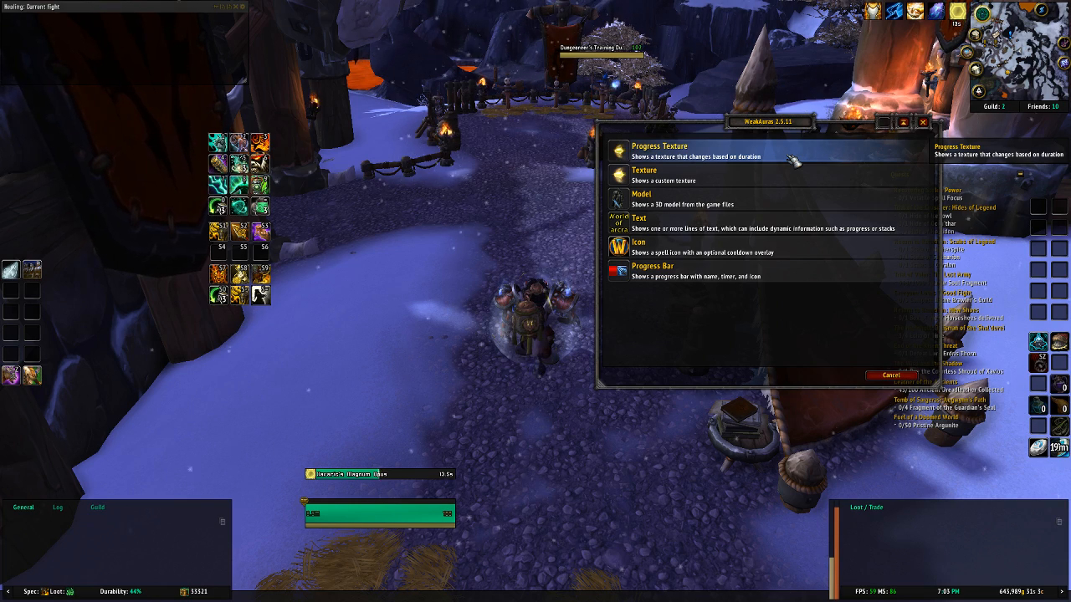
click(805, 254)
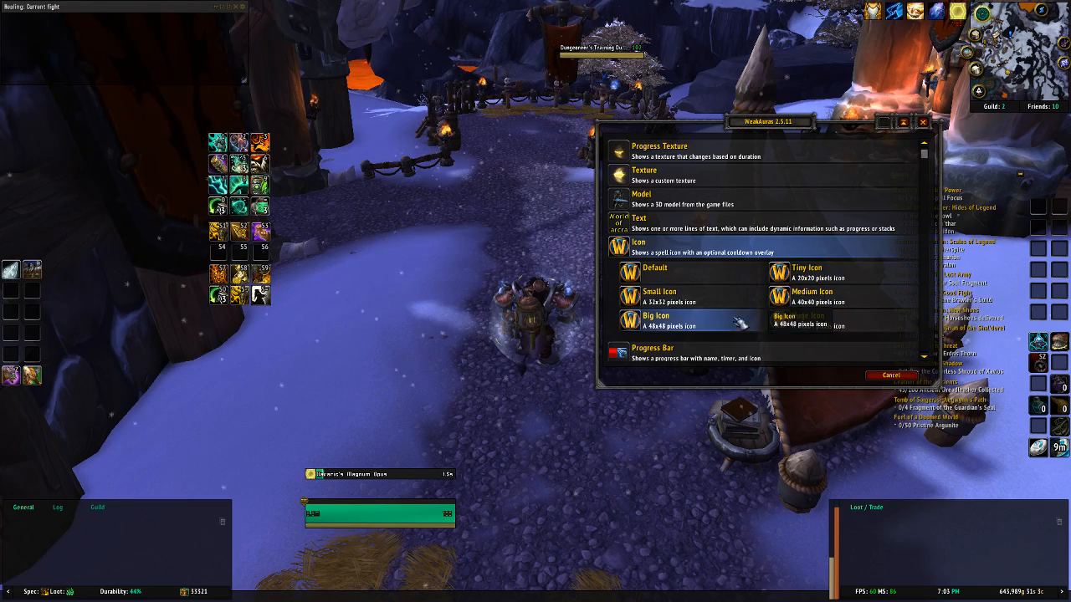
click(734, 281)
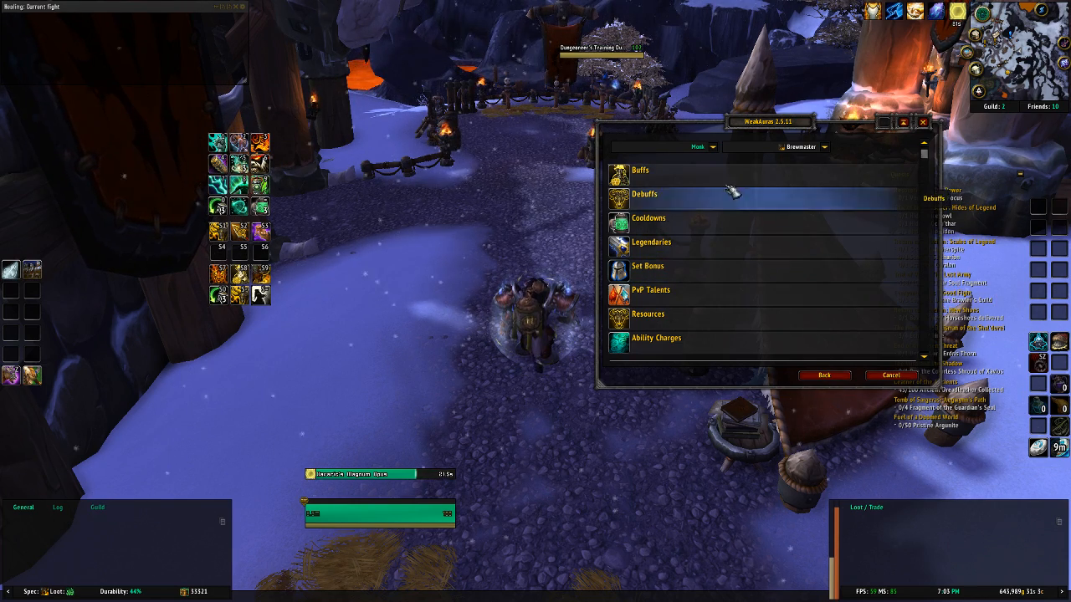
Step: Look through the Brewmaster Monk template categories, including Legendaries, and the general trinket and racial templates
click(733, 246)
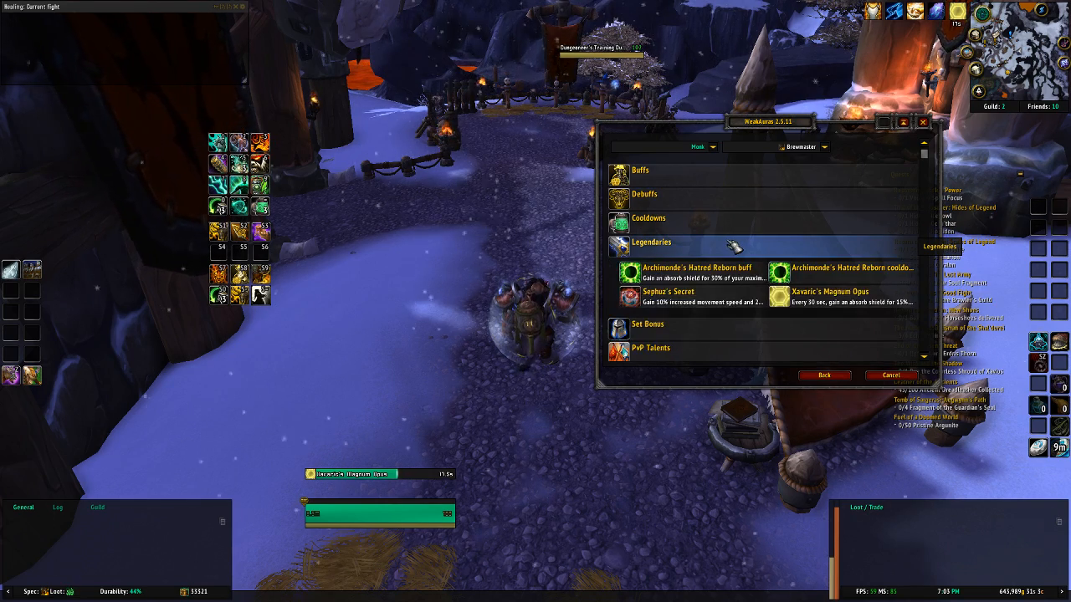
click(733, 246)
scroll(733, 246, down, 1)
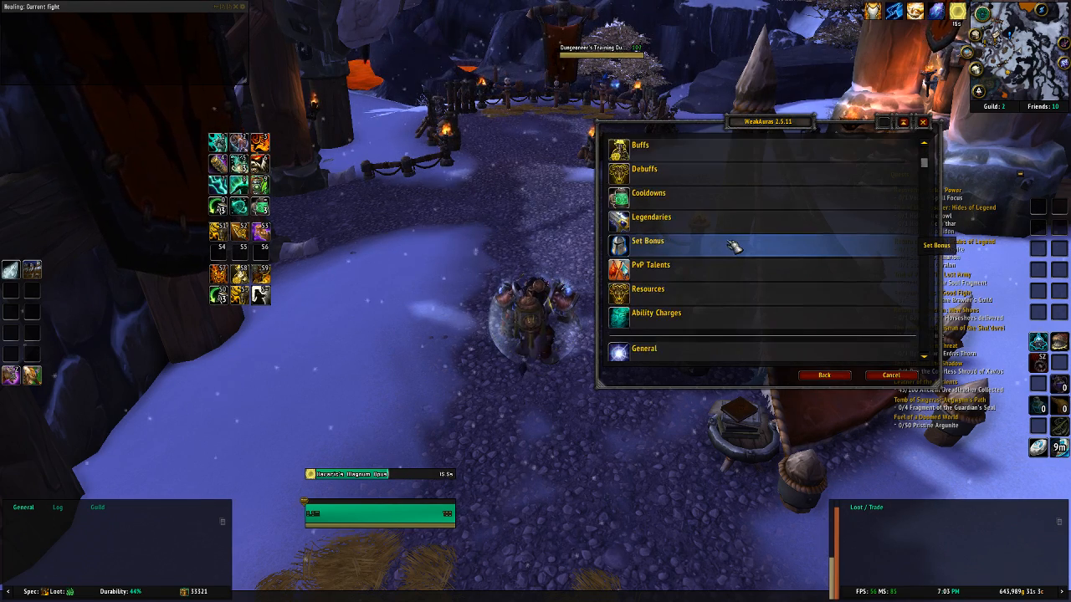
scroll(733, 246, down, 8)
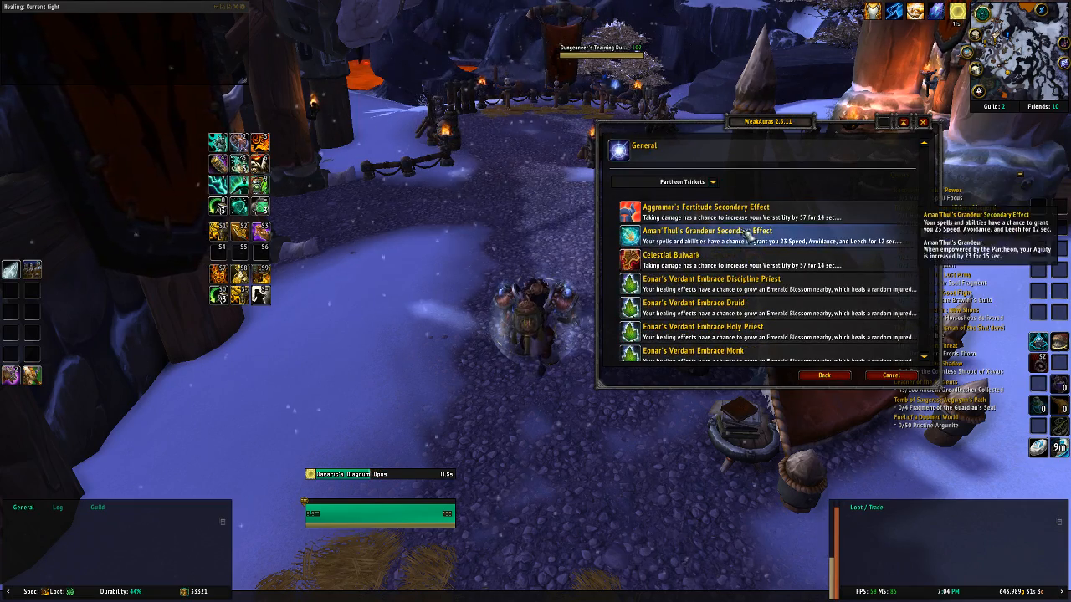
scroll(747, 259, down, 2)
scroll(747, 265, down, 10)
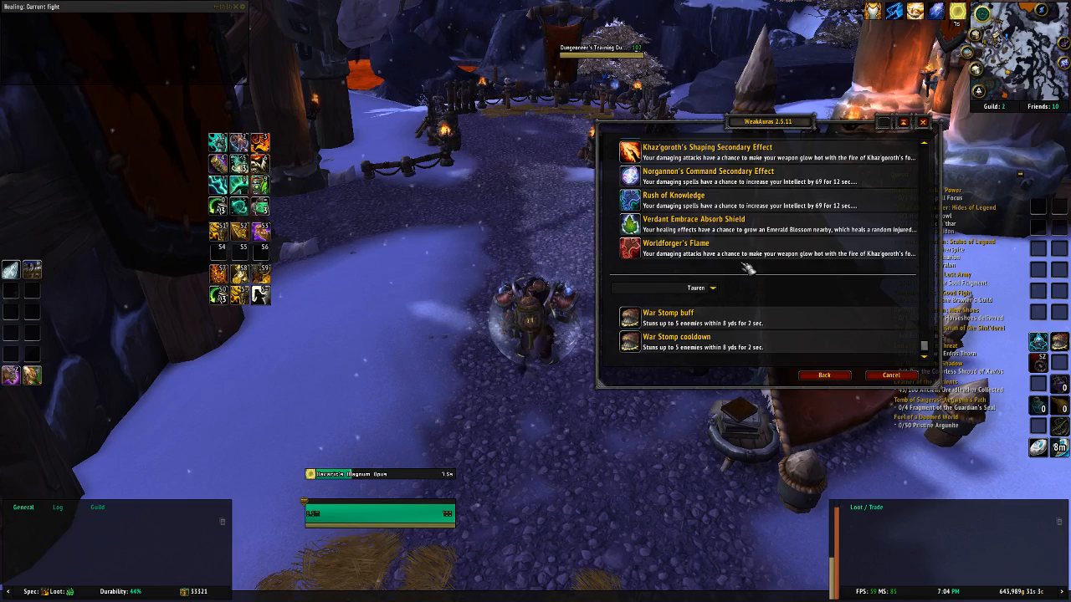
scroll(747, 268, up, 15)
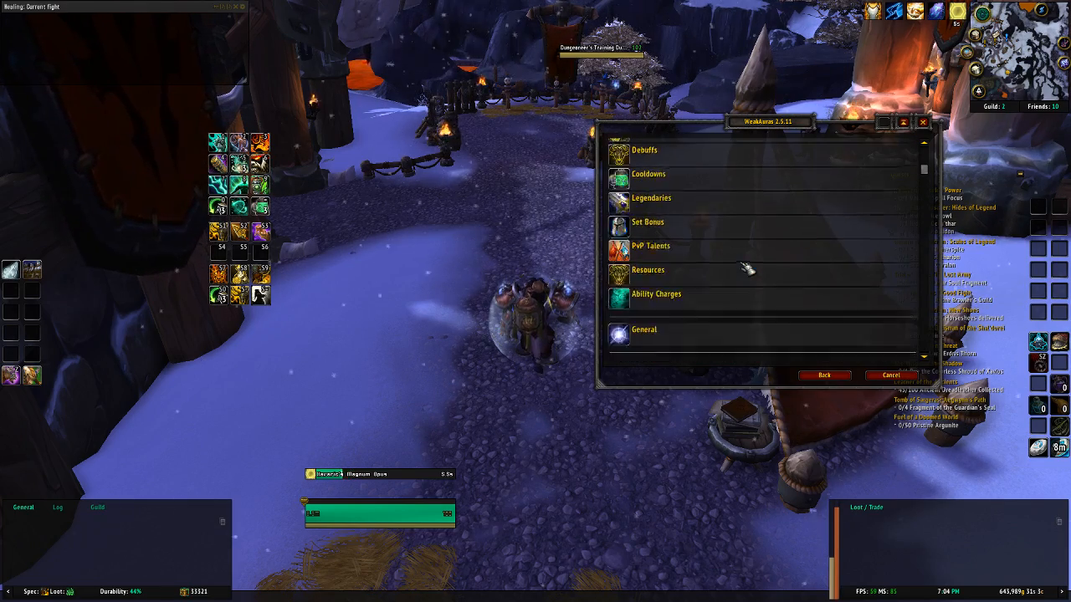
scroll(748, 267, up, 3)
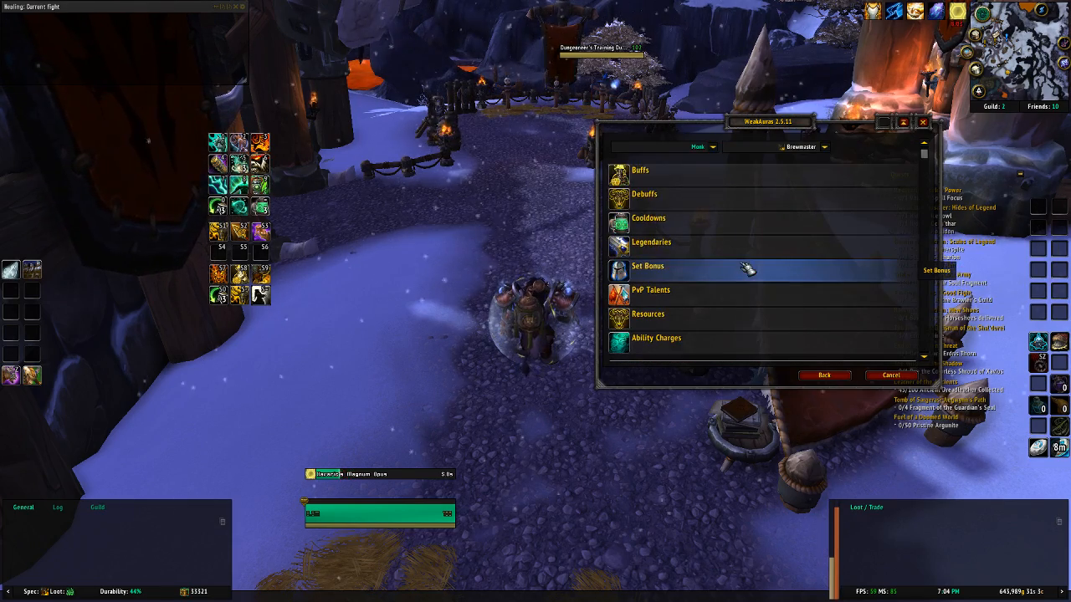
Step: Create the icon for the Eye of the Tiger buff and place it beside the top row of ability icons
click(705, 178)
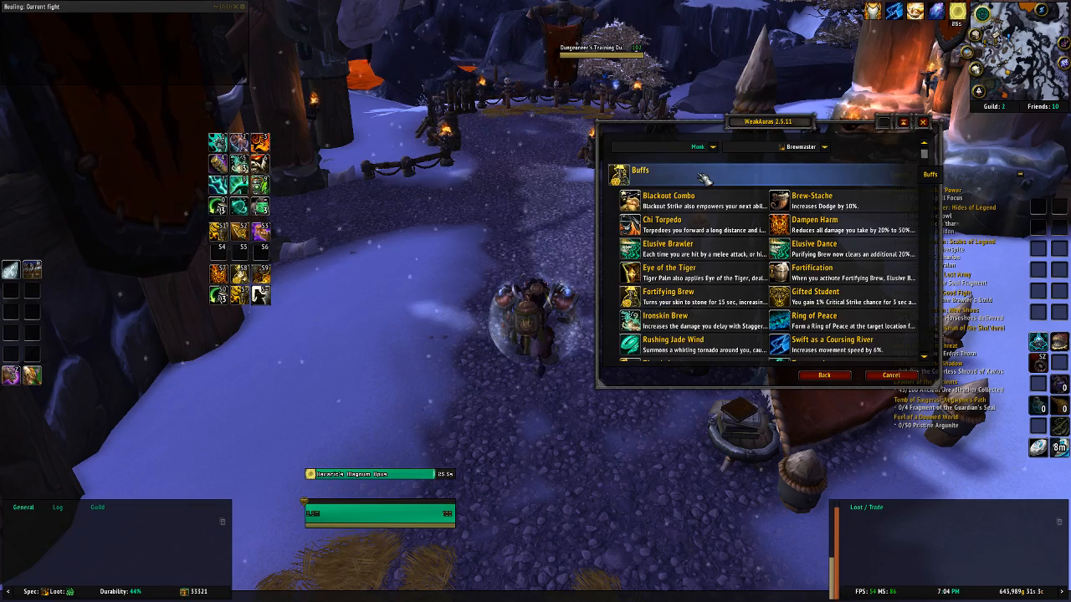
click(730, 279)
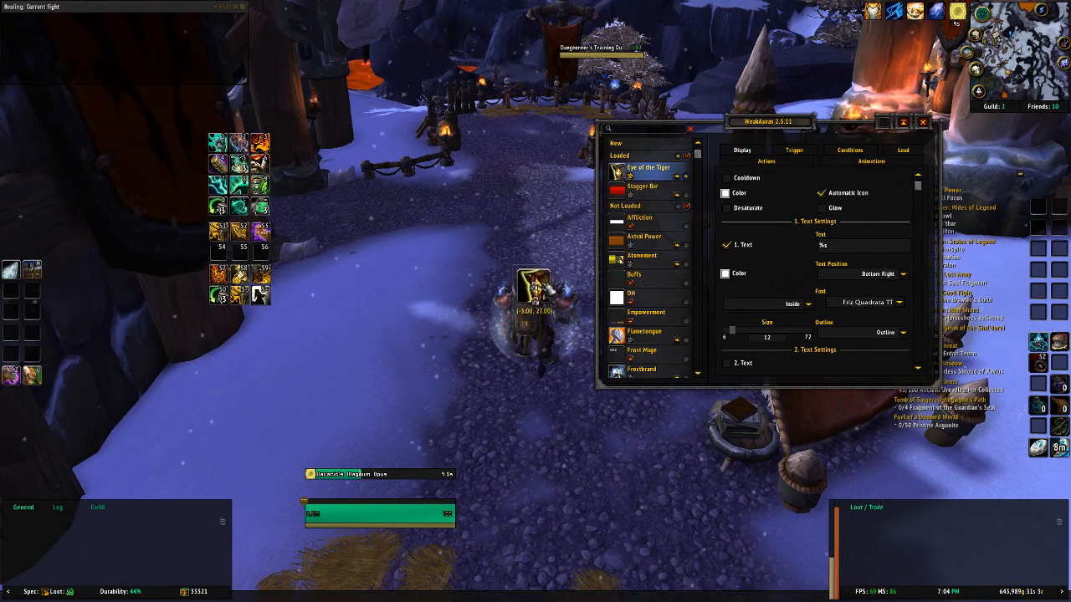
drag(366, 165, 301, 152)
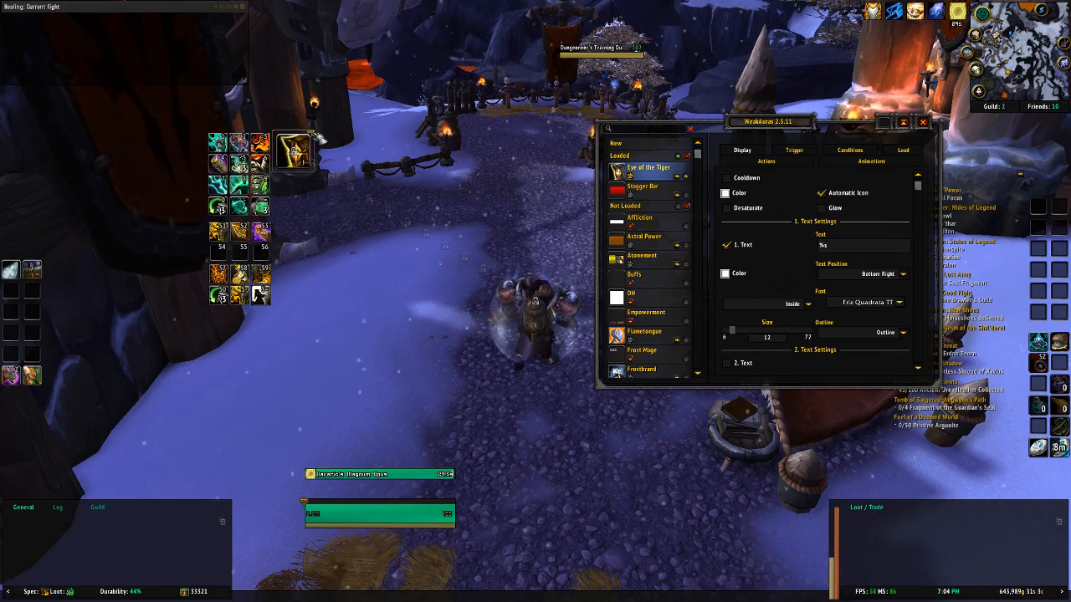
drag(313, 131, 433, 70)
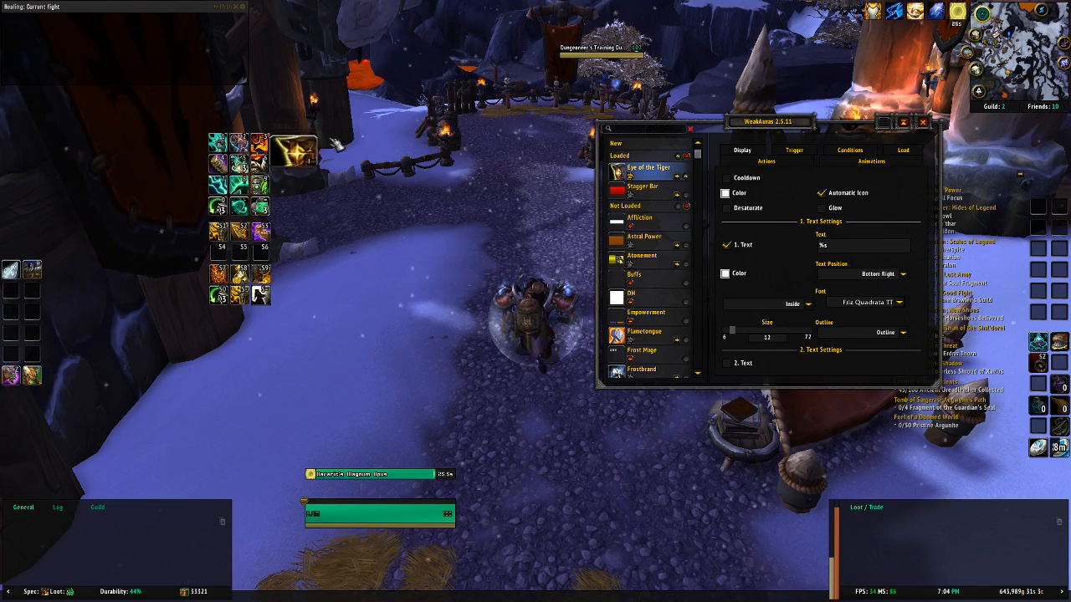
drag(330, 139, 302, 154)
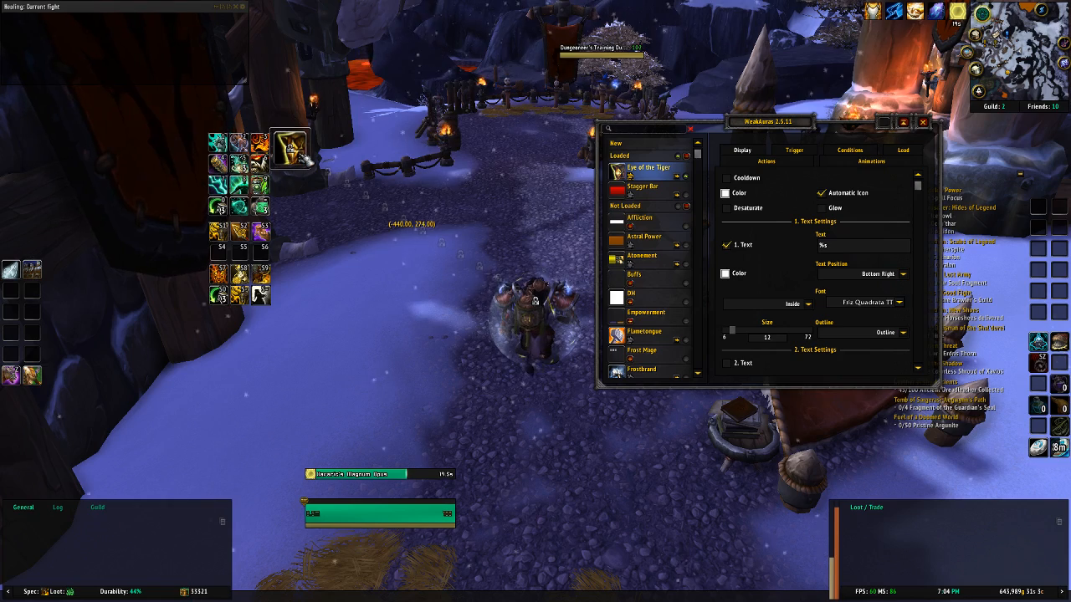
Step: Create a Default icon from the Eye of the Tiger debuff template and place it just right of the buff icon
click(640, 146)
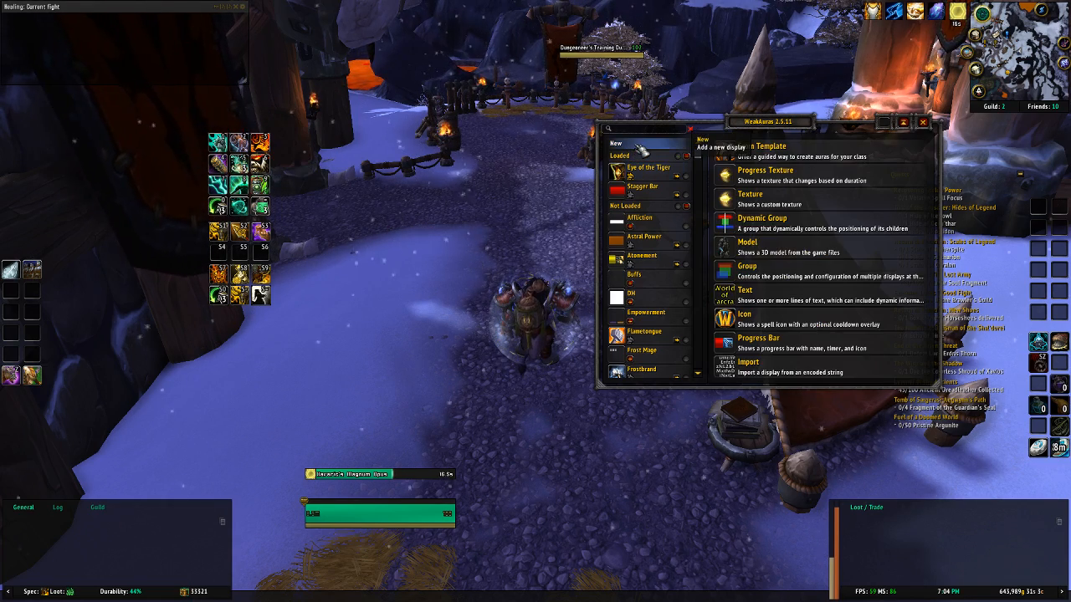
click(795, 158)
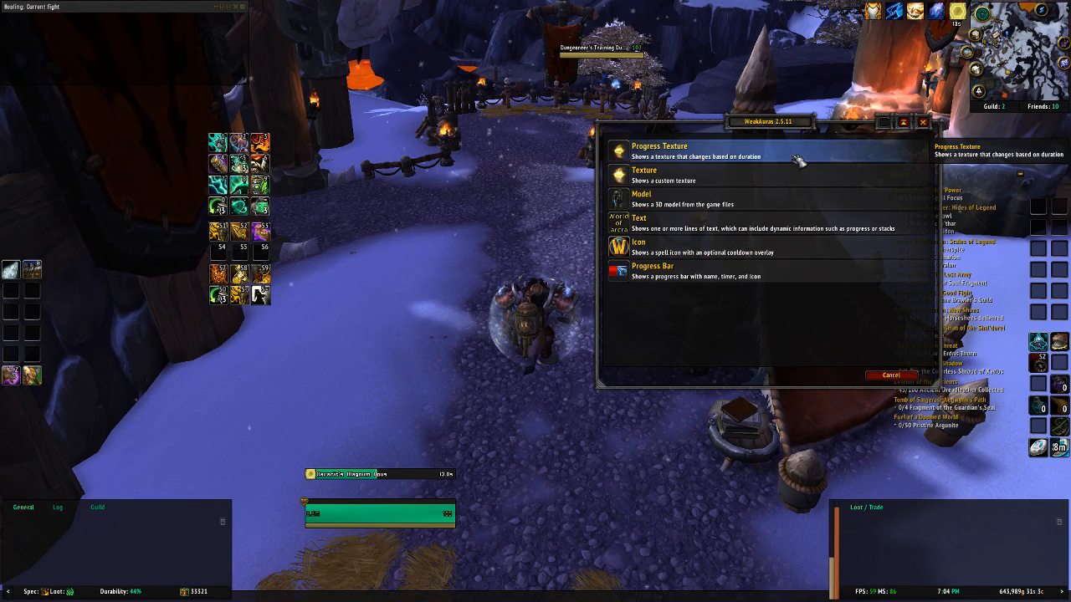
click(687, 252)
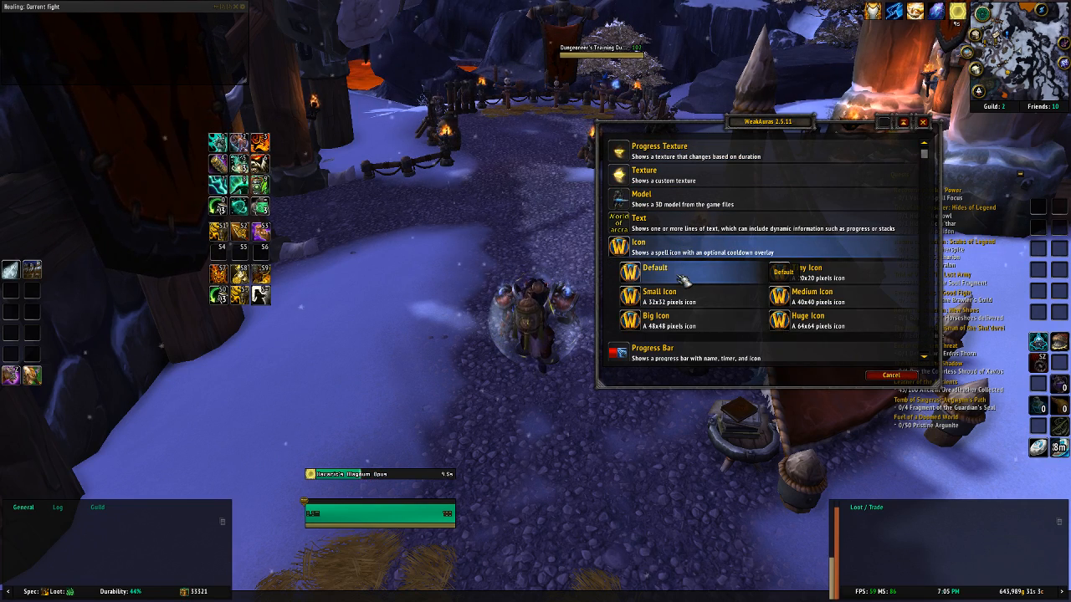
click(684, 282)
click(670, 200)
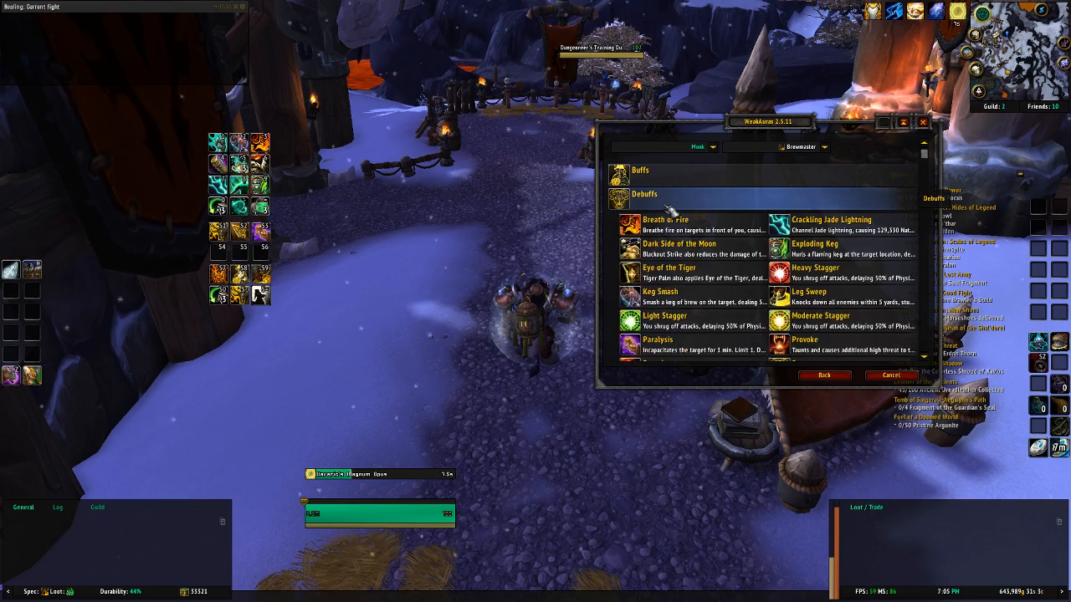
click(701, 280)
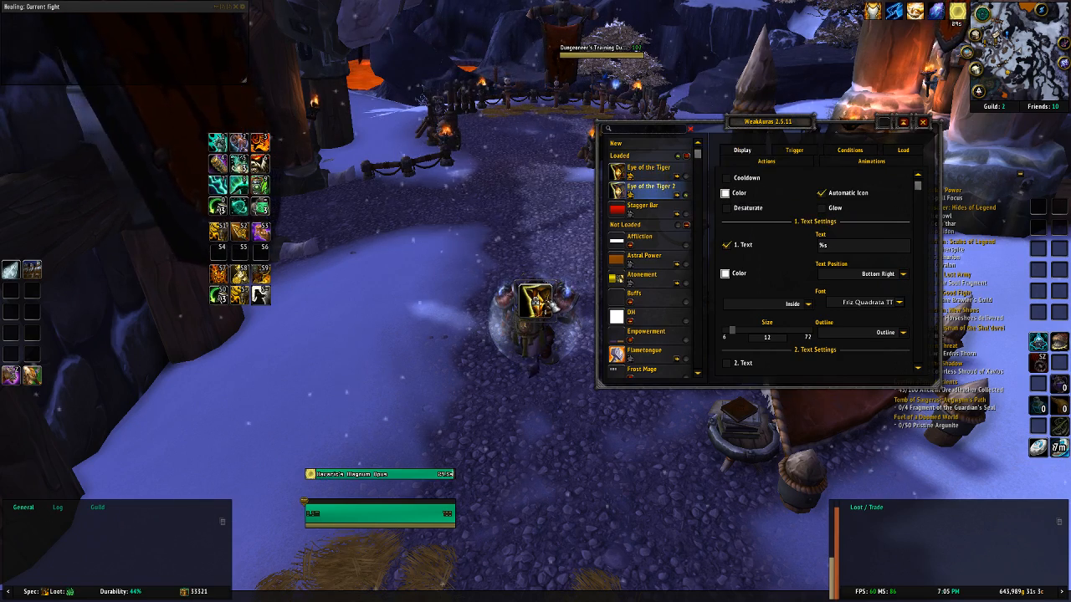
drag(551, 307, 347, 156)
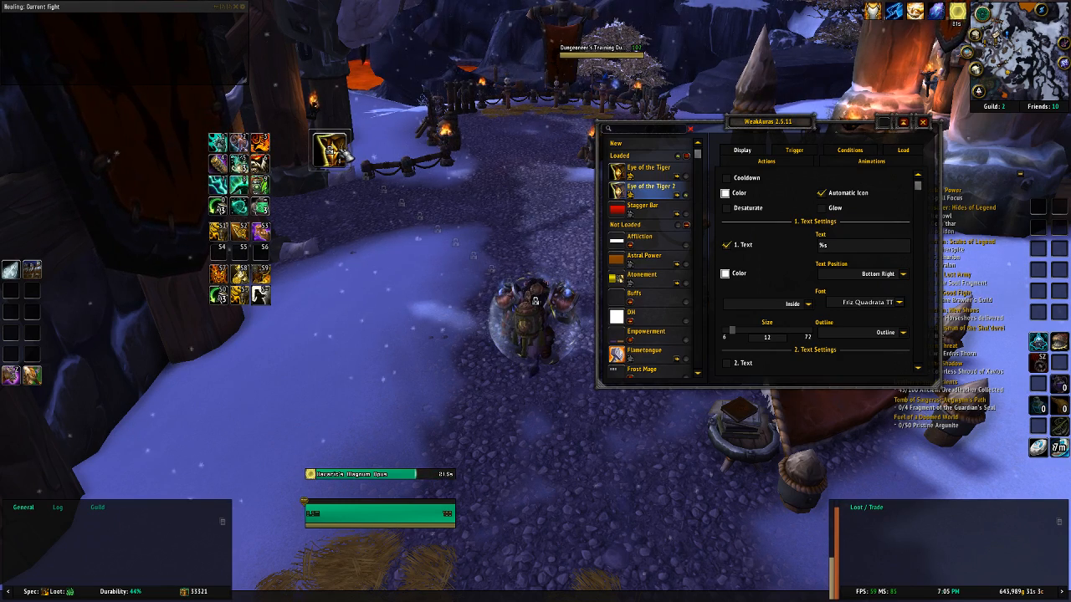
Step: Compare the two Eye of the Tiger icons, show both at once and nudge the buff icon into line with the debuff icon
click(668, 172)
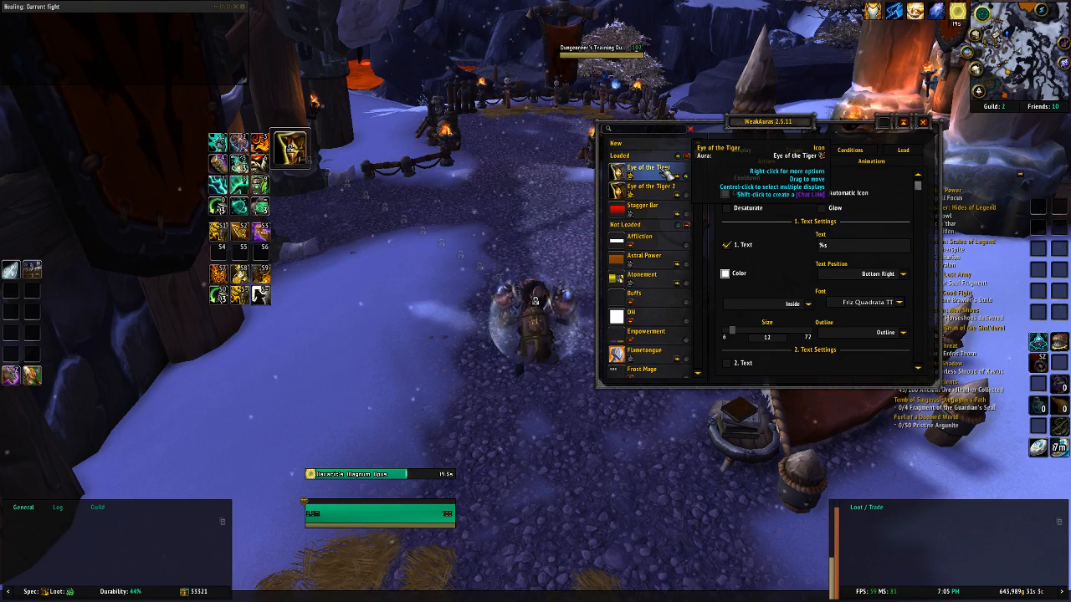
click(659, 189)
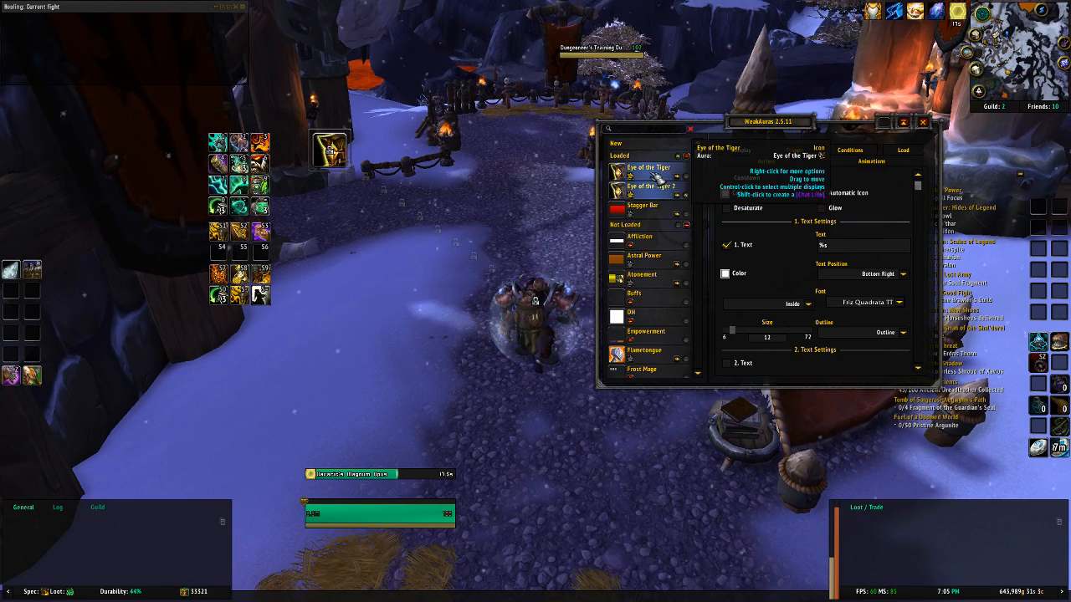
click(658, 174)
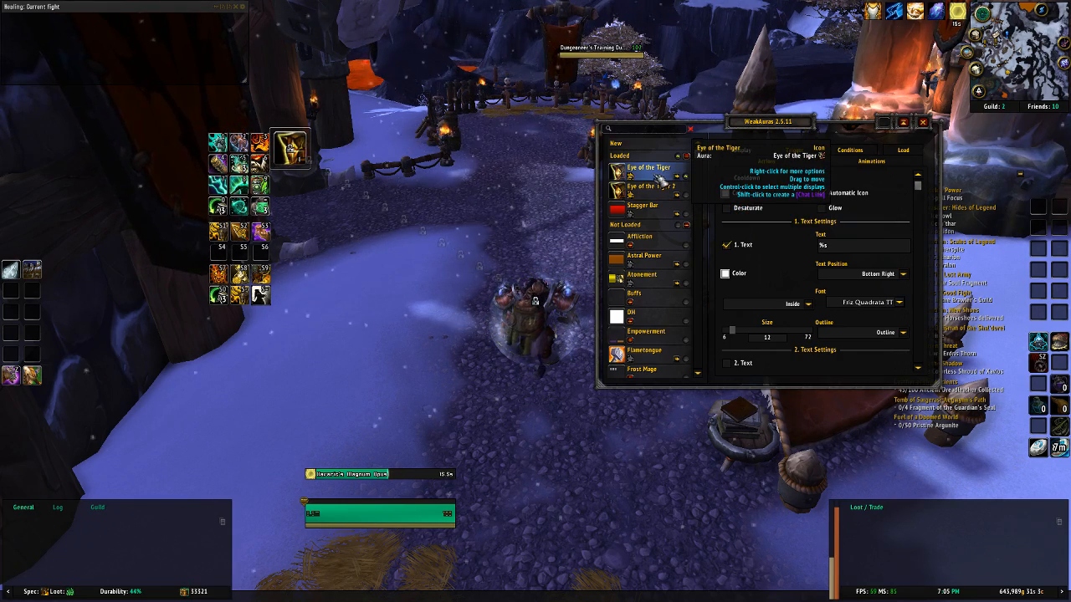
click(658, 191)
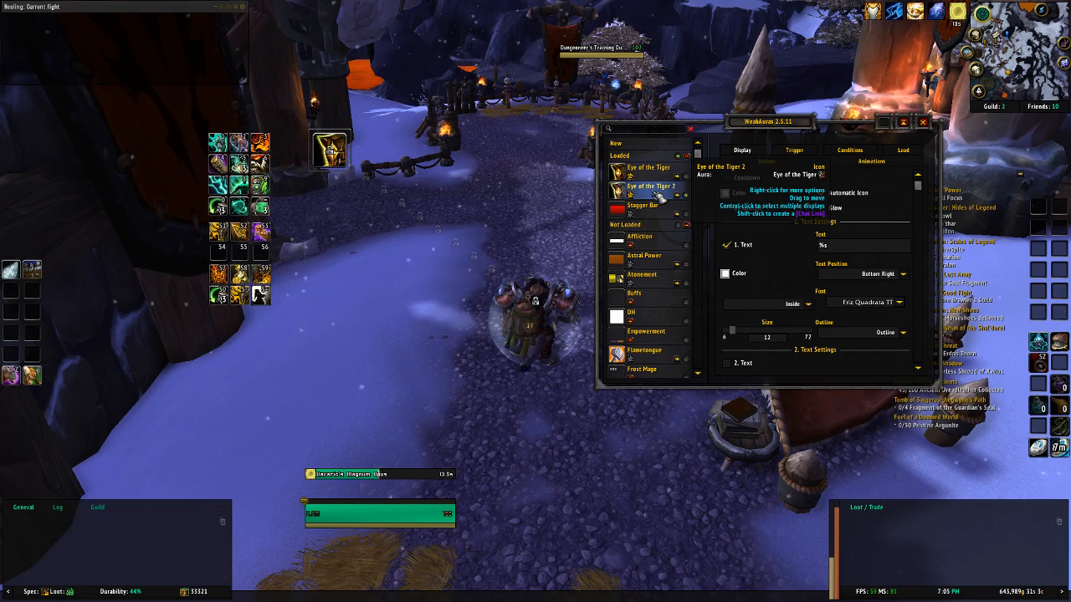
click(658, 175)
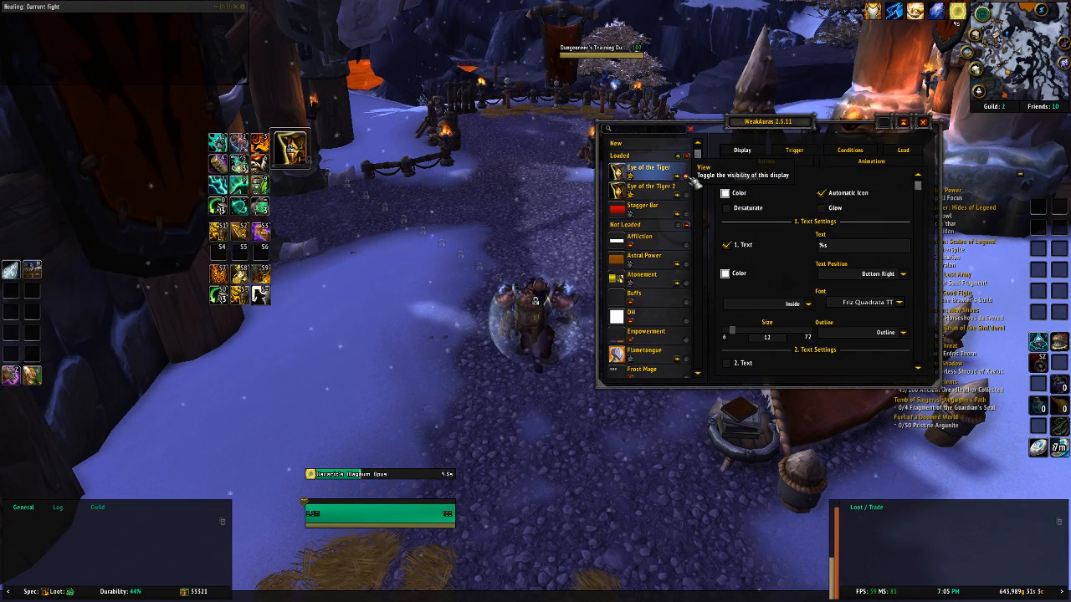
click(686, 195)
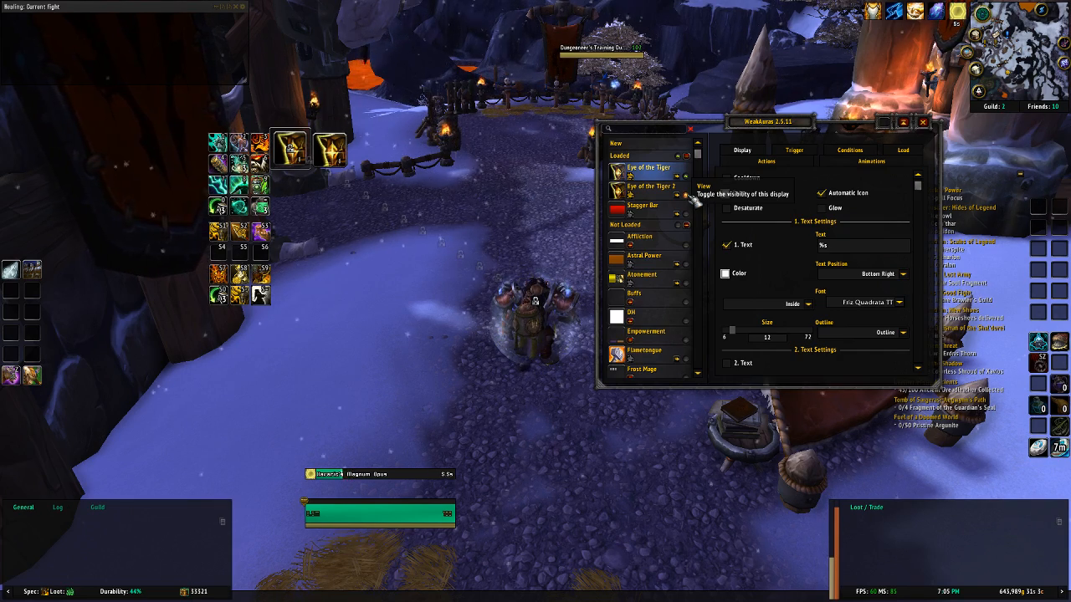
drag(305, 148, 308, 150)
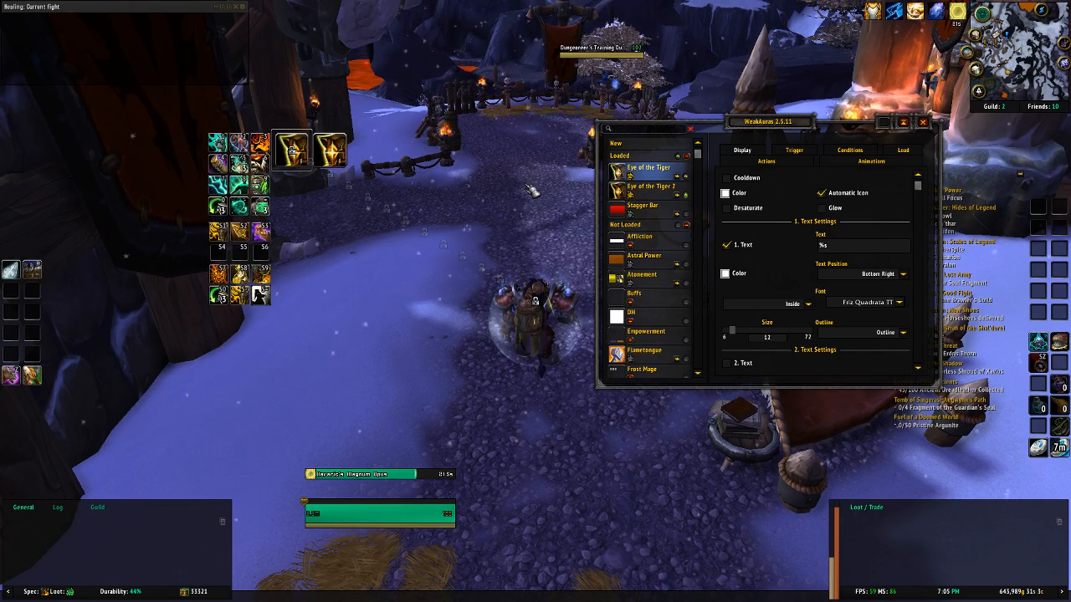
Step: Create a new regular group for the auras and name it Monk Tank
click(665, 147)
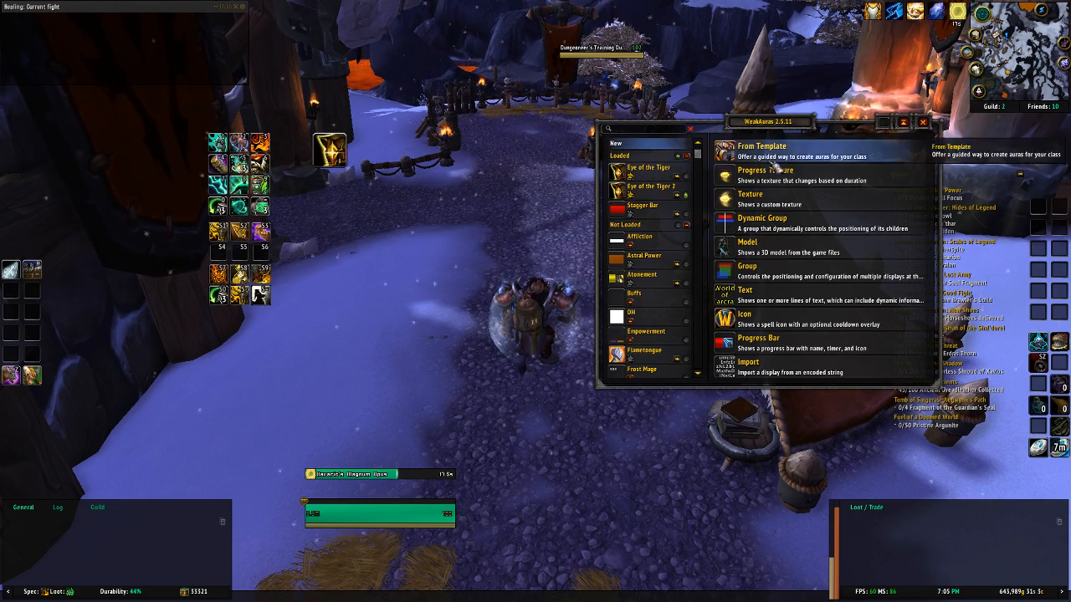
click(782, 277)
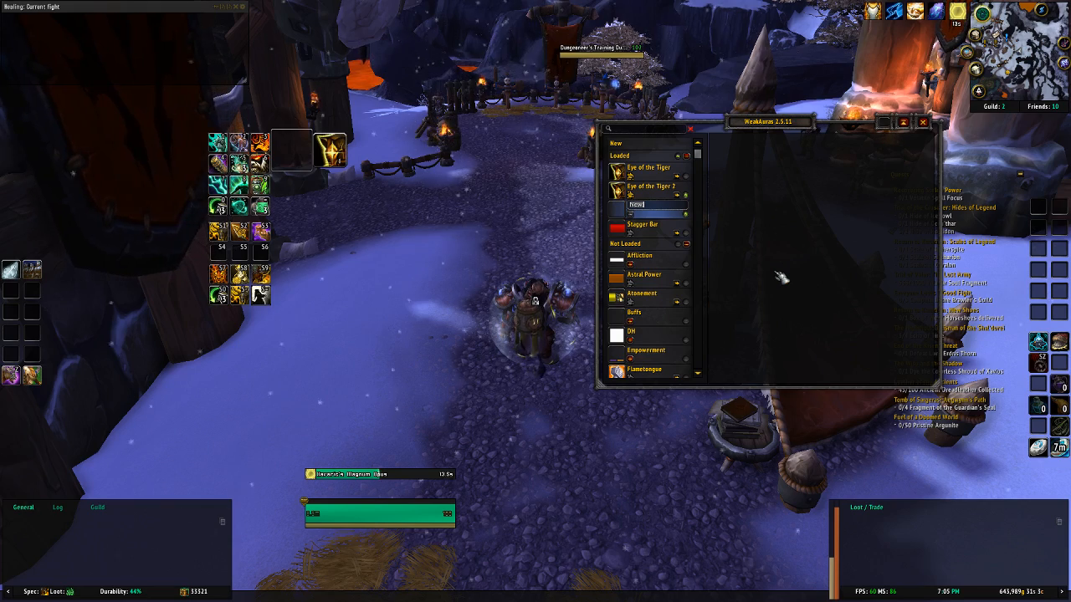
text(Monk Tank)
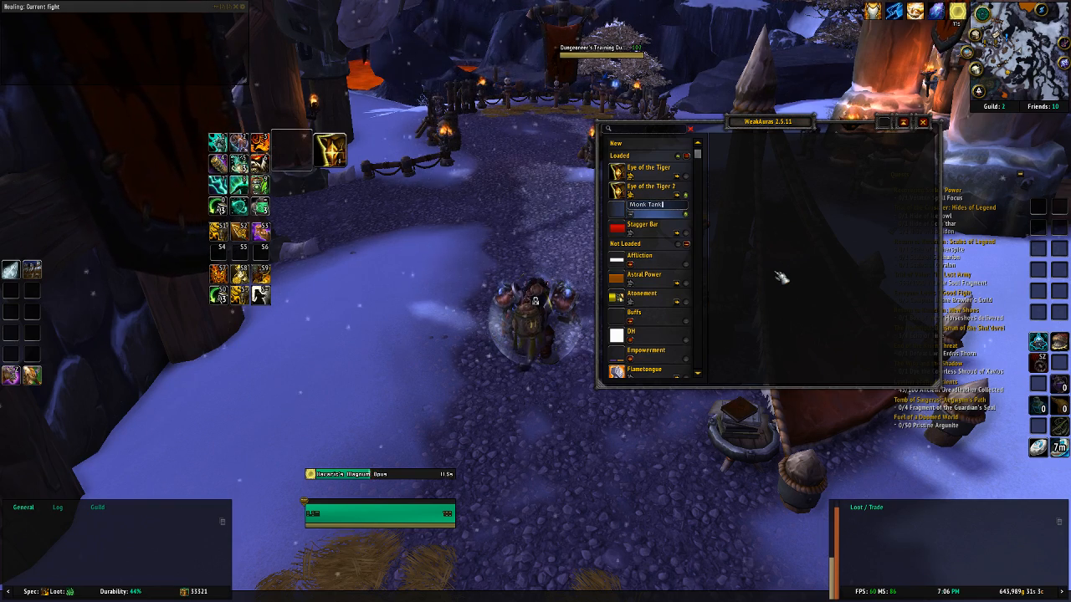
key(Return)
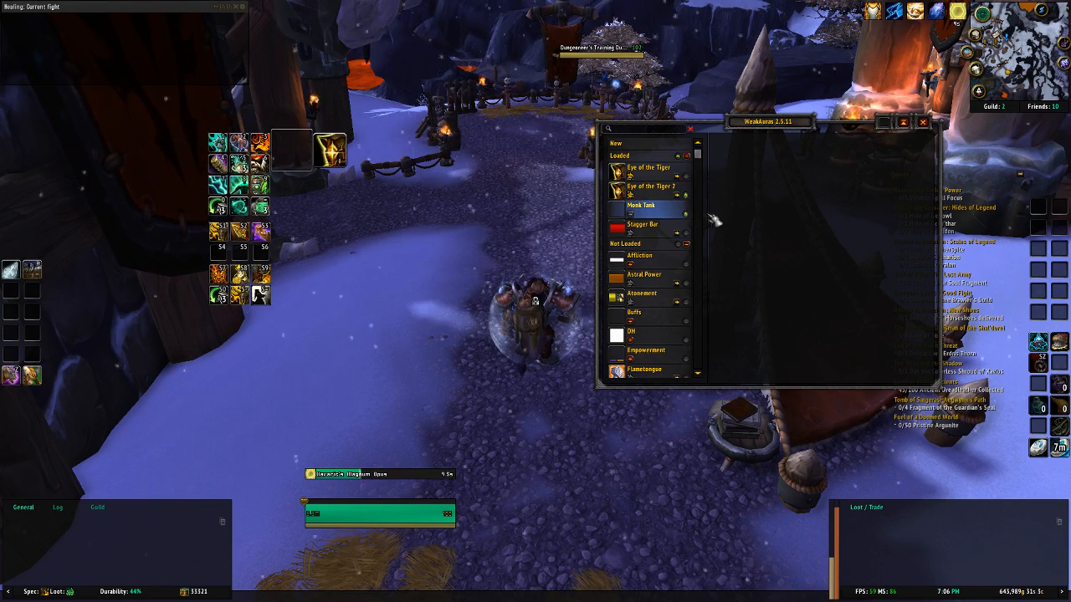
Step: Place both Eye of the Tiger auras inside the Monk Tank group and show both icons on screen
drag(649, 170, 655, 198)
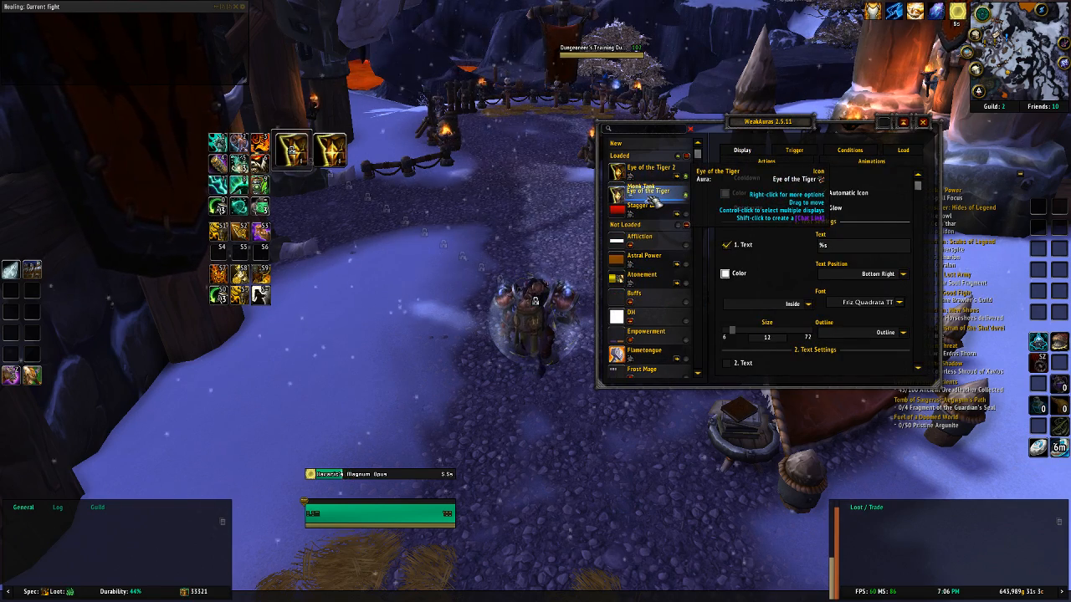
mouse_move(655, 197)
mouse_down()
mouse_move(657, 178)
mouse_move(660, 187)
mouse_up()
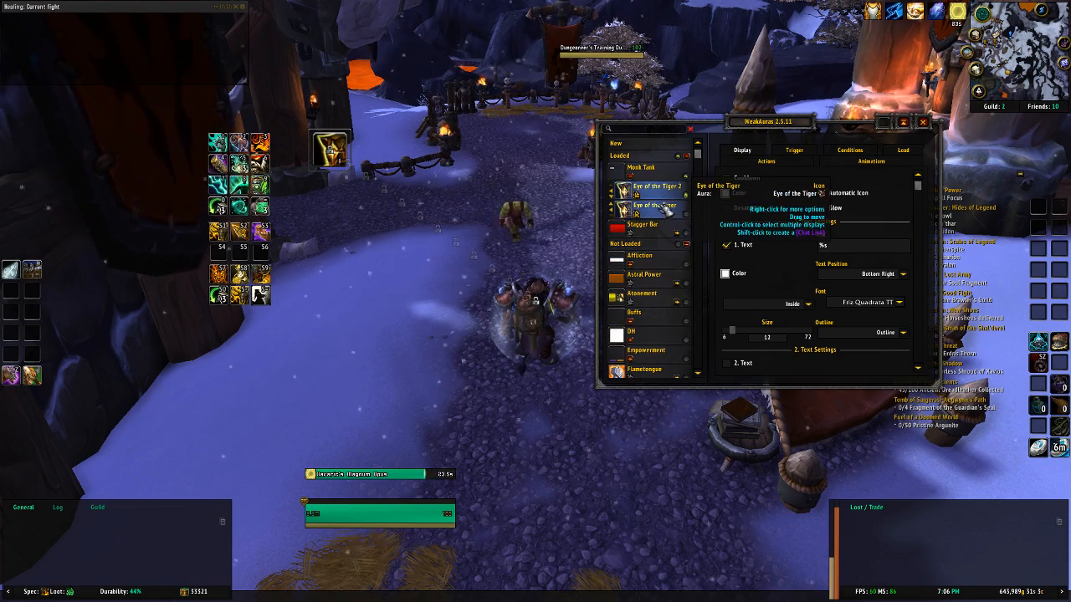
click(686, 216)
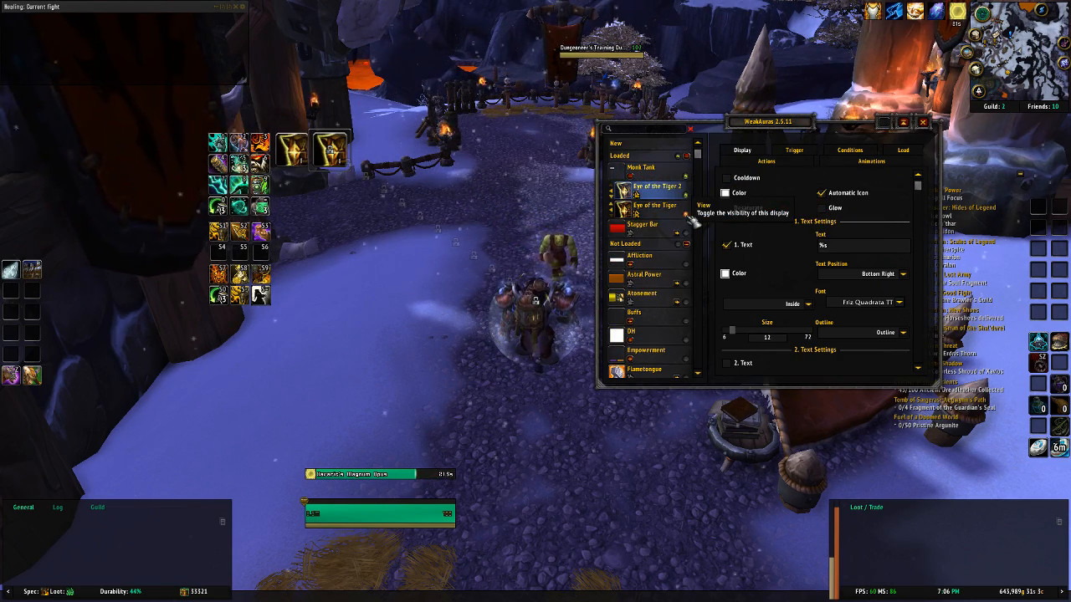
Step: Try moving the whole Monk Tank group around the screen and return it beside the ability icons
click(657, 171)
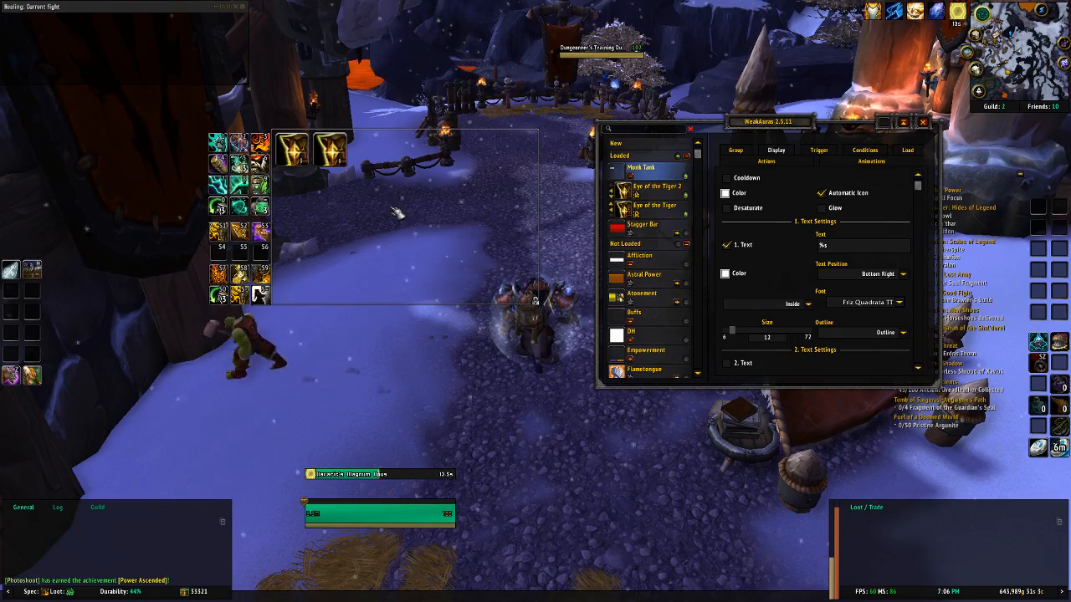
drag(397, 209, 241, 216)
drag(379, 304, 523, 279)
drag(386, 192, 400, 216)
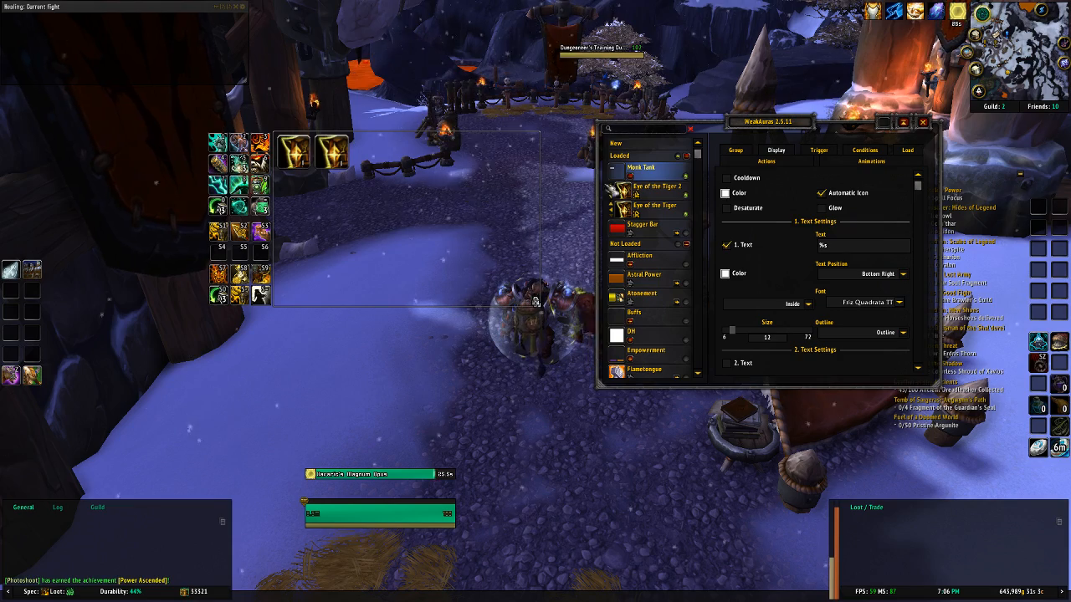
Step: Move the Eye of the Tiger 2 icon away from the buff icon, and shift the Monk Tank group so its icons flank the ability icons
click(656, 190)
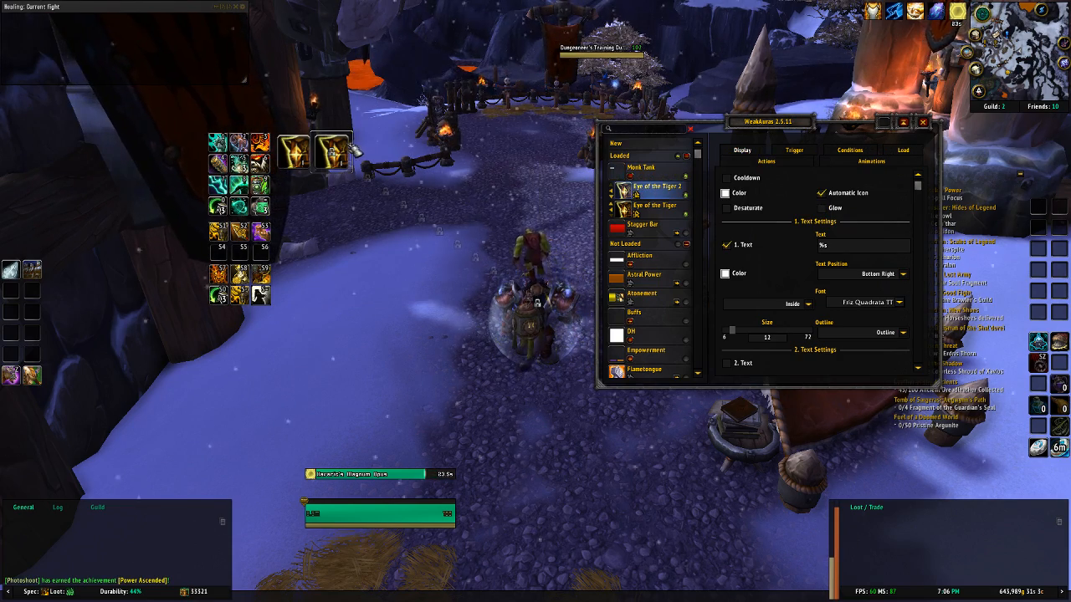
drag(356, 149, 424, 152)
click(658, 170)
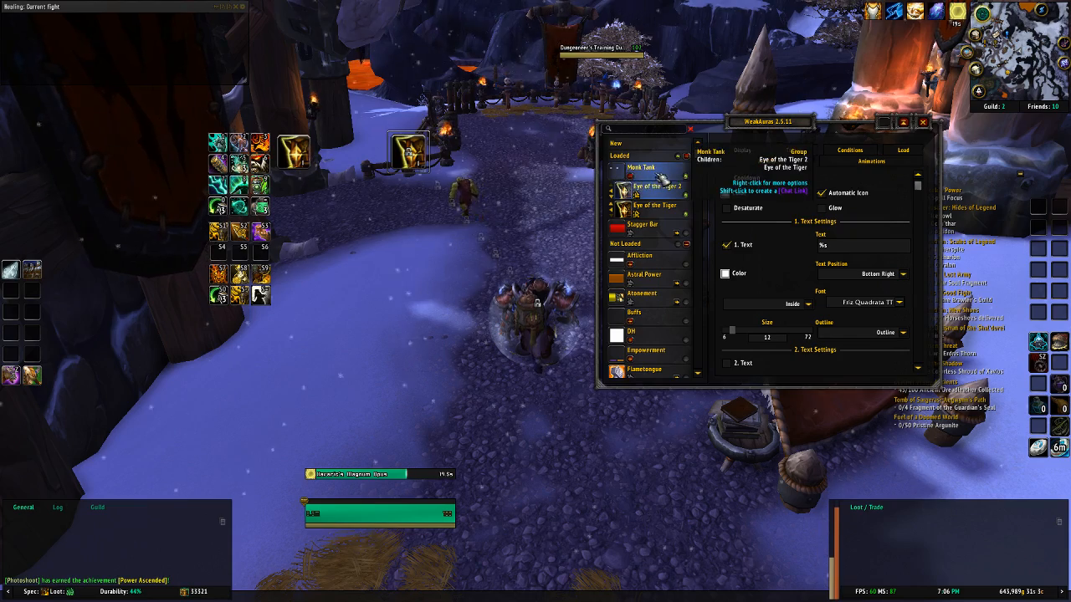
drag(461, 169, 350, 167)
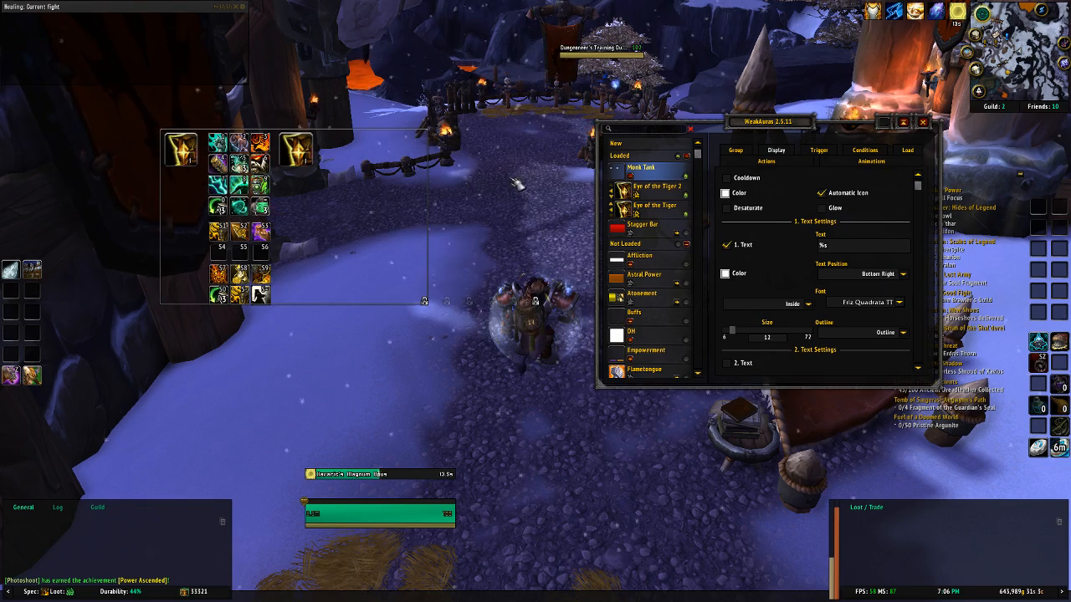
Step: Enable Cooldown on both Eye of the Tiger icons, trying Inverse on the buff icon and turning it back off
click(658, 196)
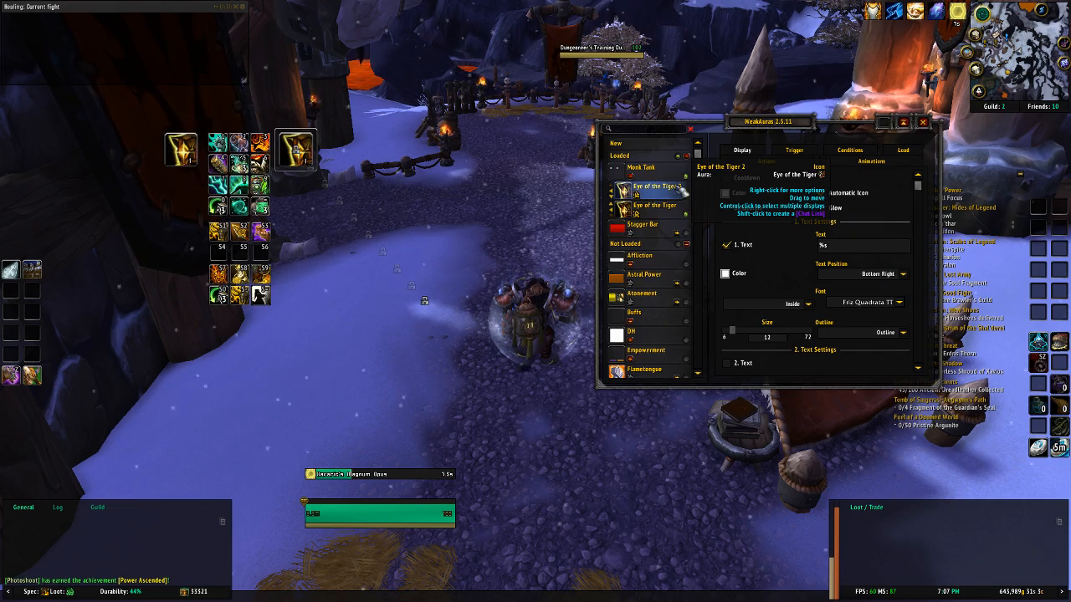
click(747, 178)
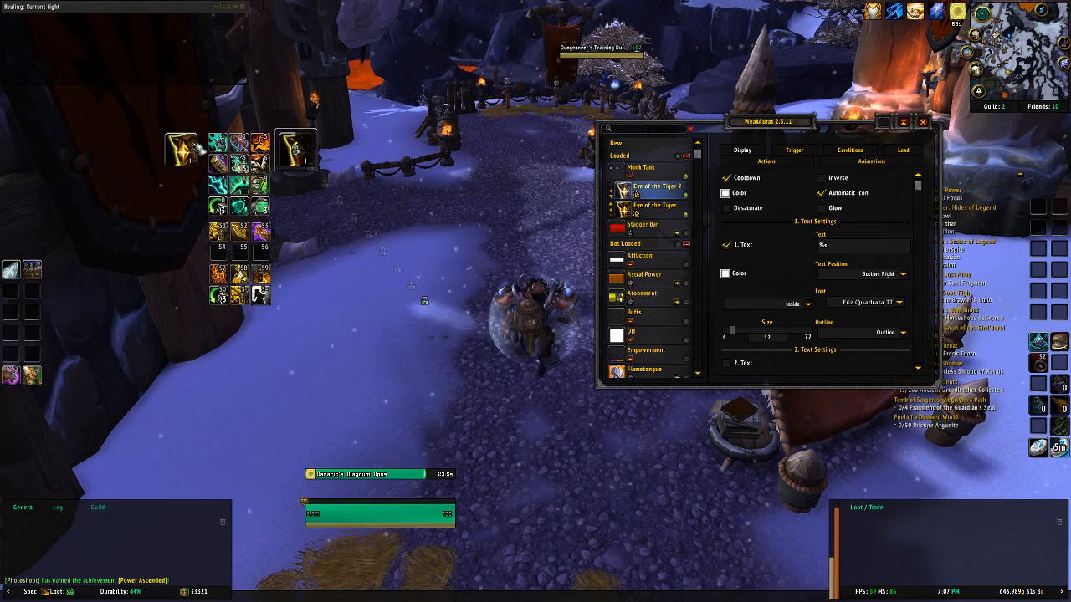
click(667, 214)
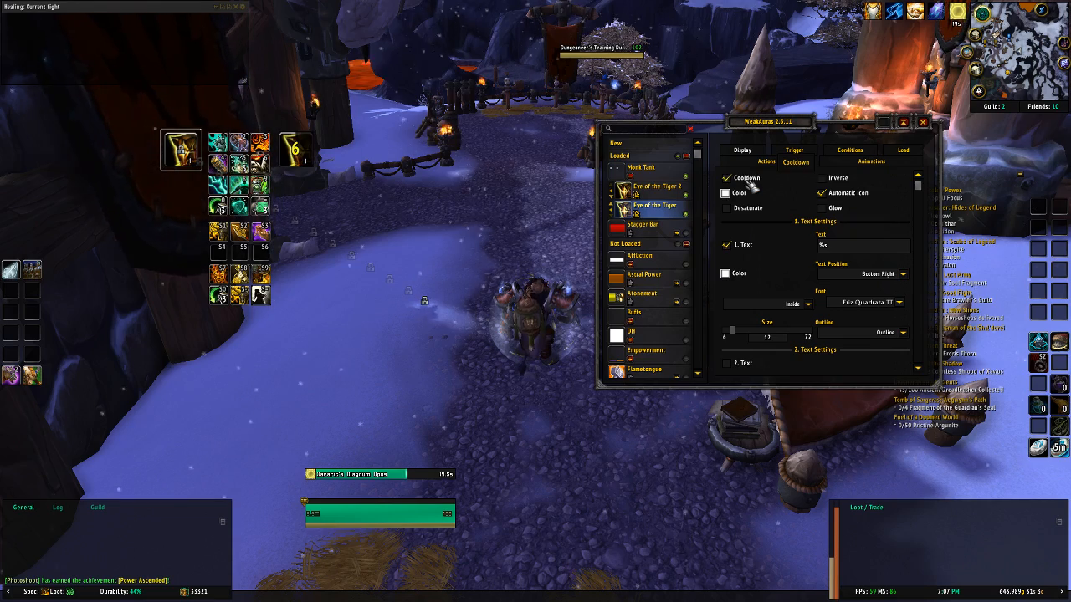
click(747, 179)
click(833, 182)
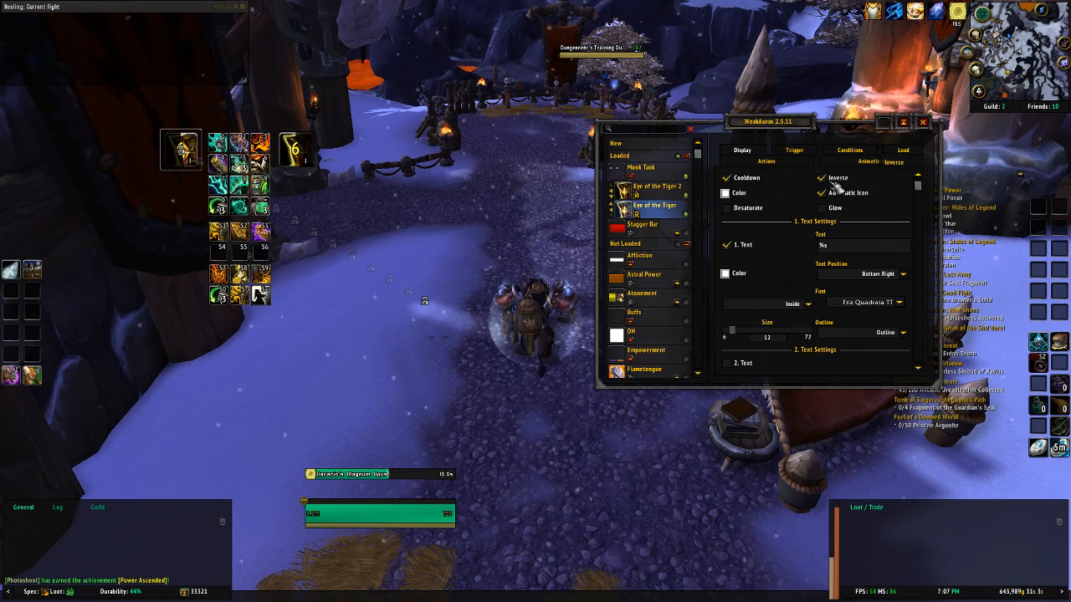
click(832, 181)
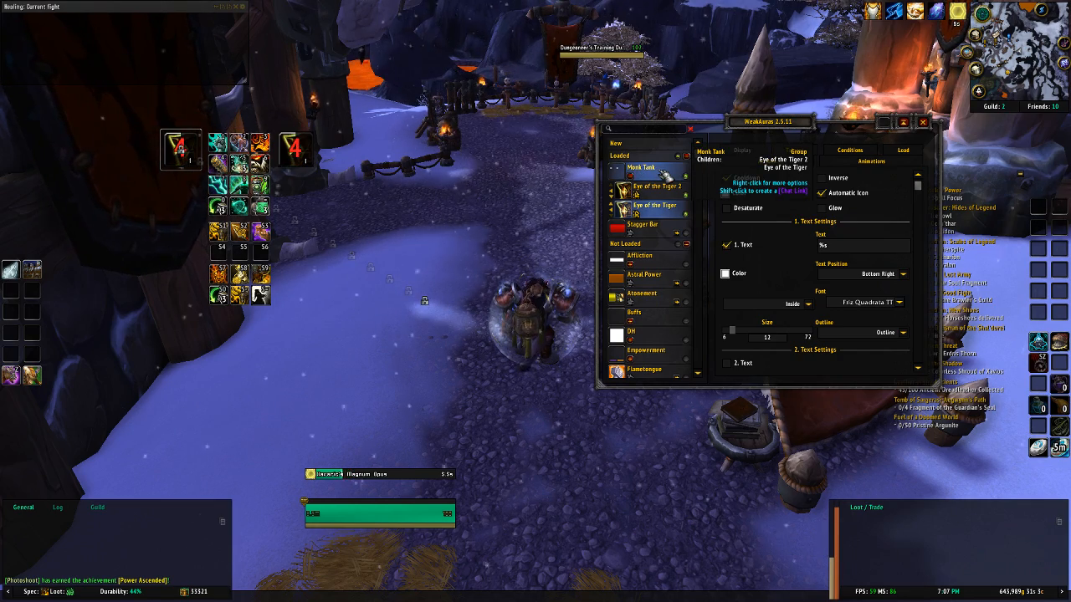
Step: Move the Monk Tank group back to the right of the ability icons and place the Eye of the Tiger 2 icon directly beside the buff icon
click(661, 170)
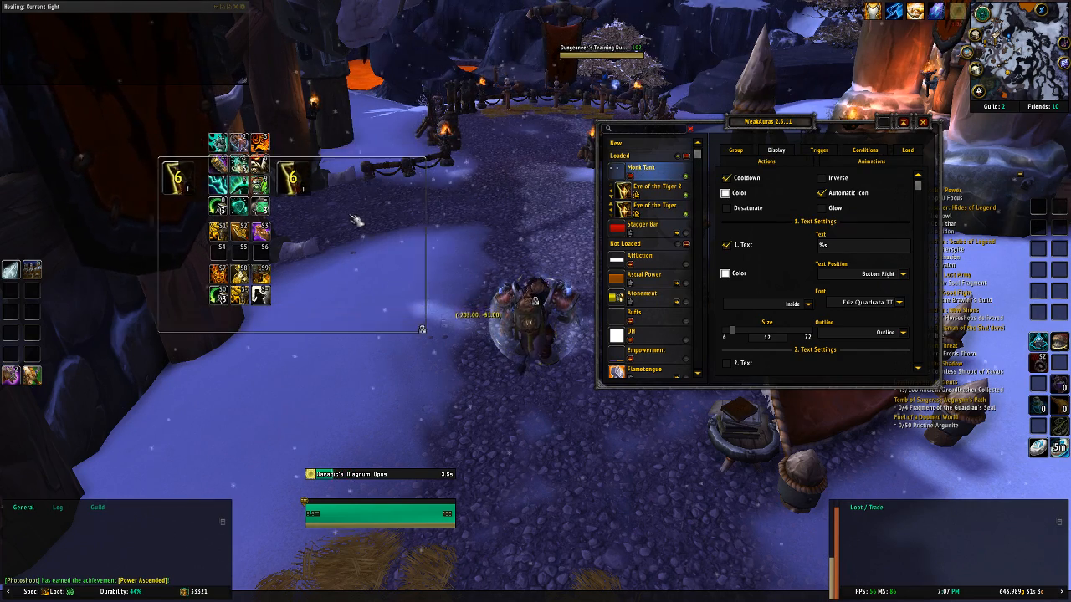
drag(355, 220, 477, 180)
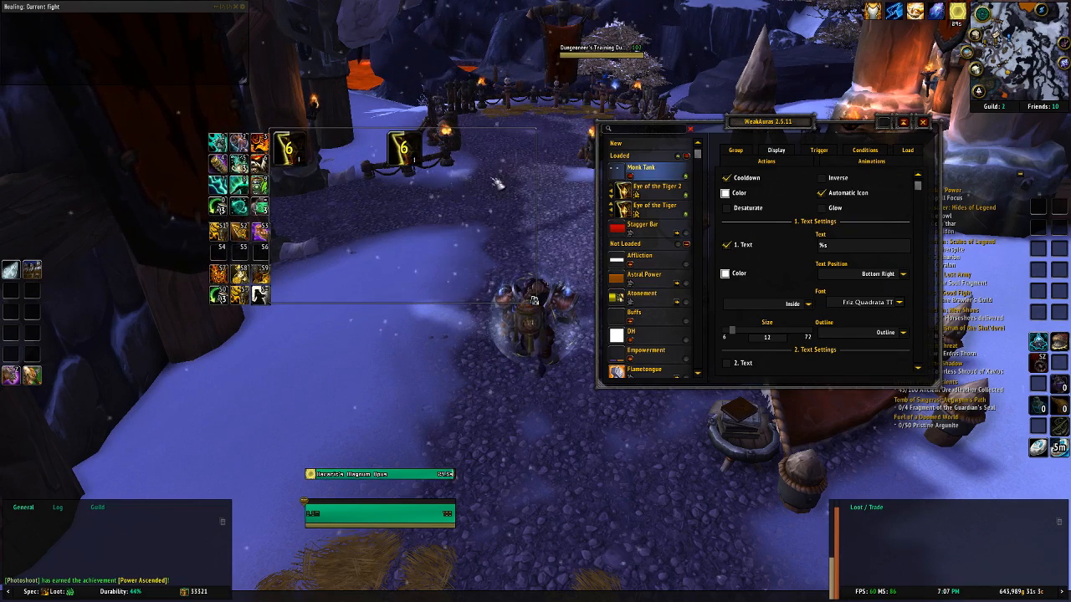
click(636, 193)
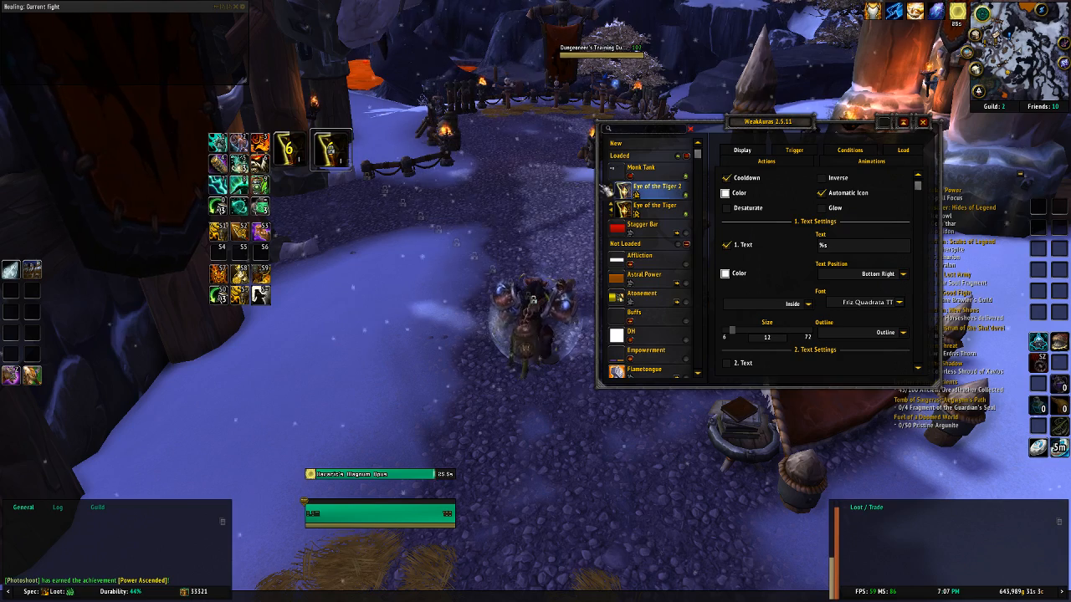
click(641, 168)
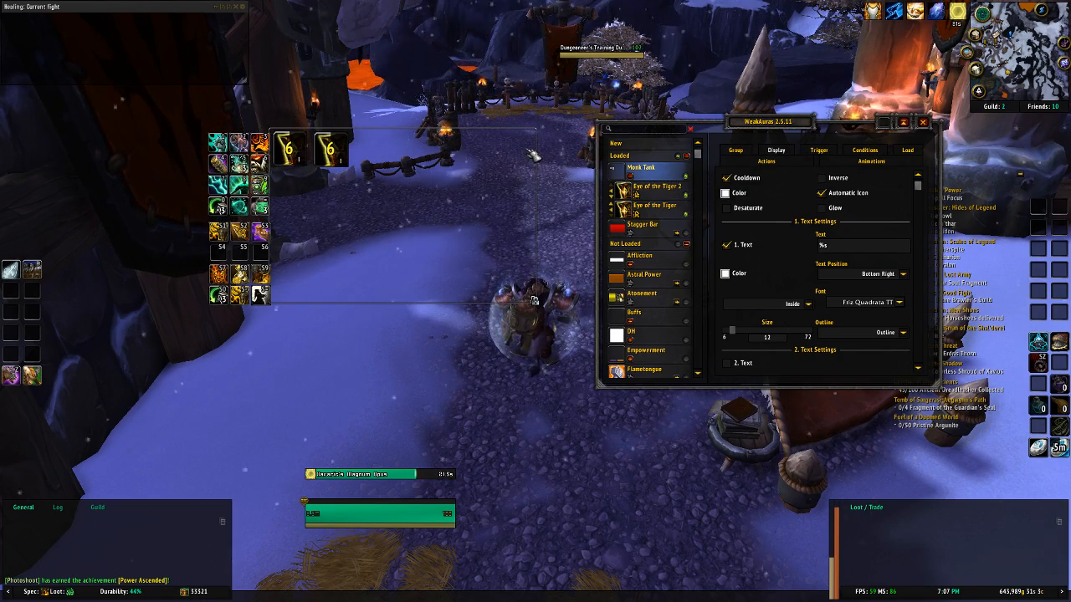
Step: Close the WeakAuras options, walk the character to the training area and target a Dungeoneer's Training Dummy
click(924, 123)
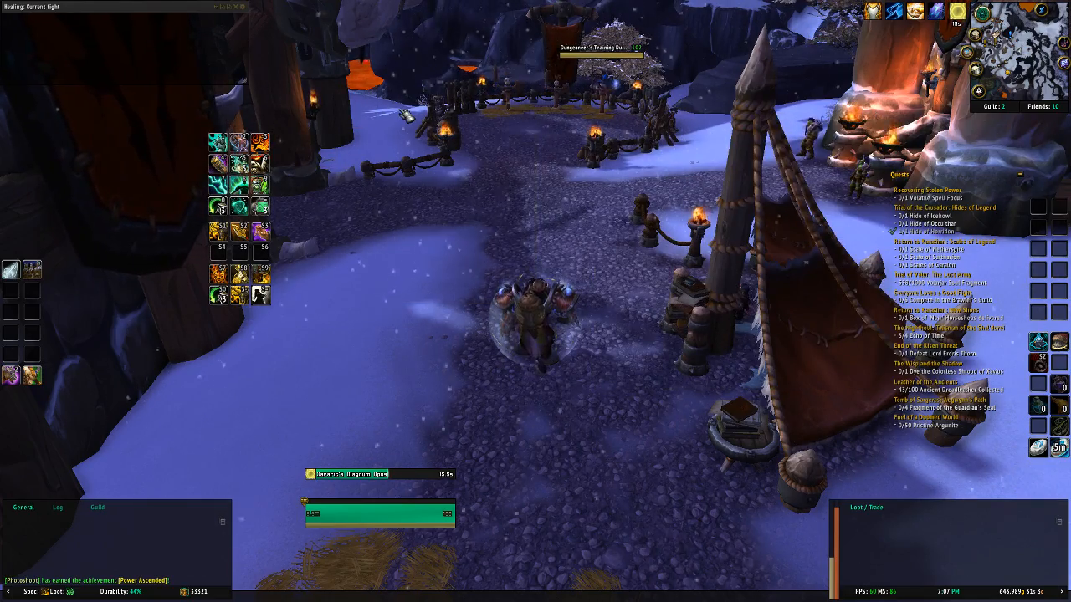
key(w)
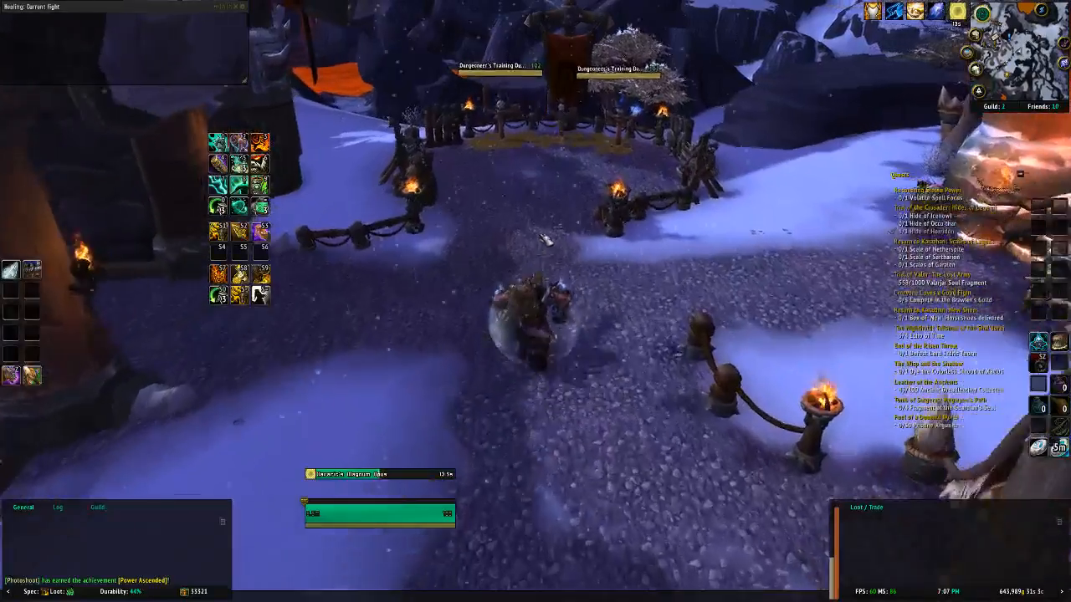
key(a)
key(w)
click(570, 111)
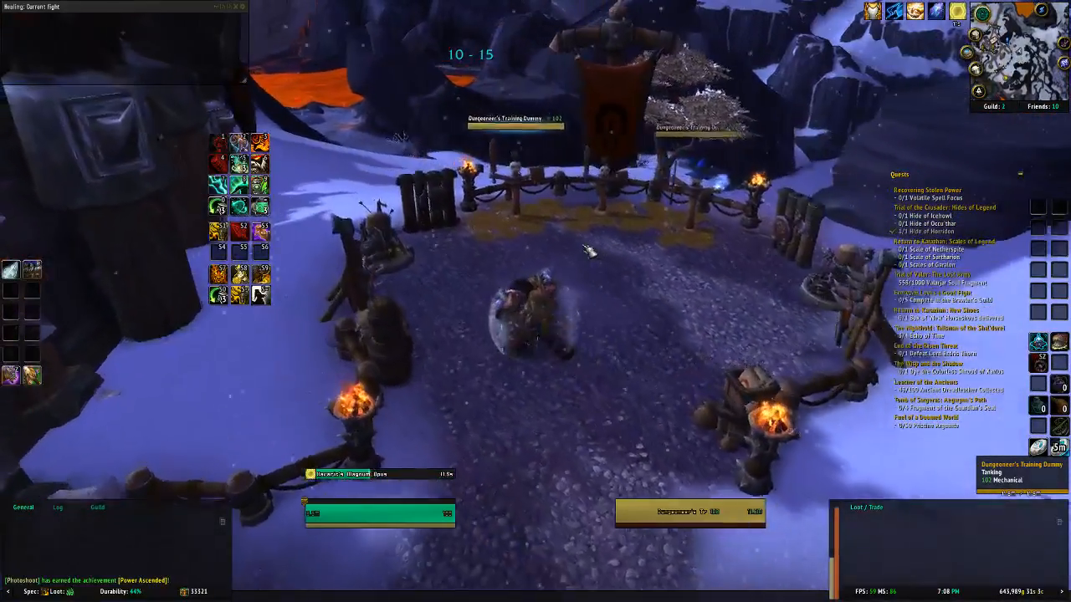
key(w)
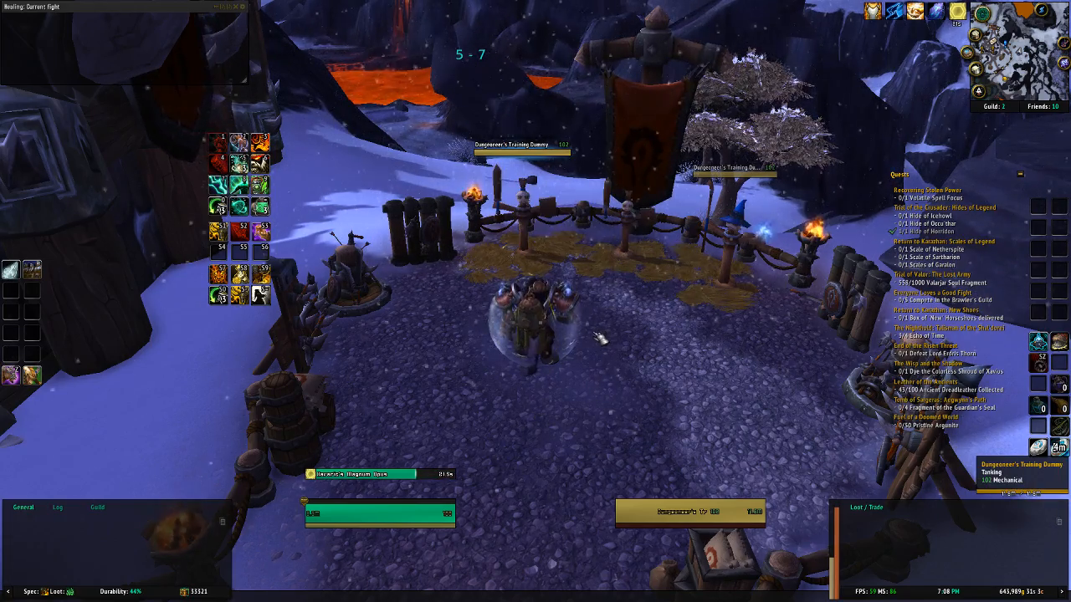
Step: Attack the training dummy repeatedly, backing away between attacks, to check the Eye of the Tiger buff and debuff icons in combat
key(w)
key(1)
key(s)
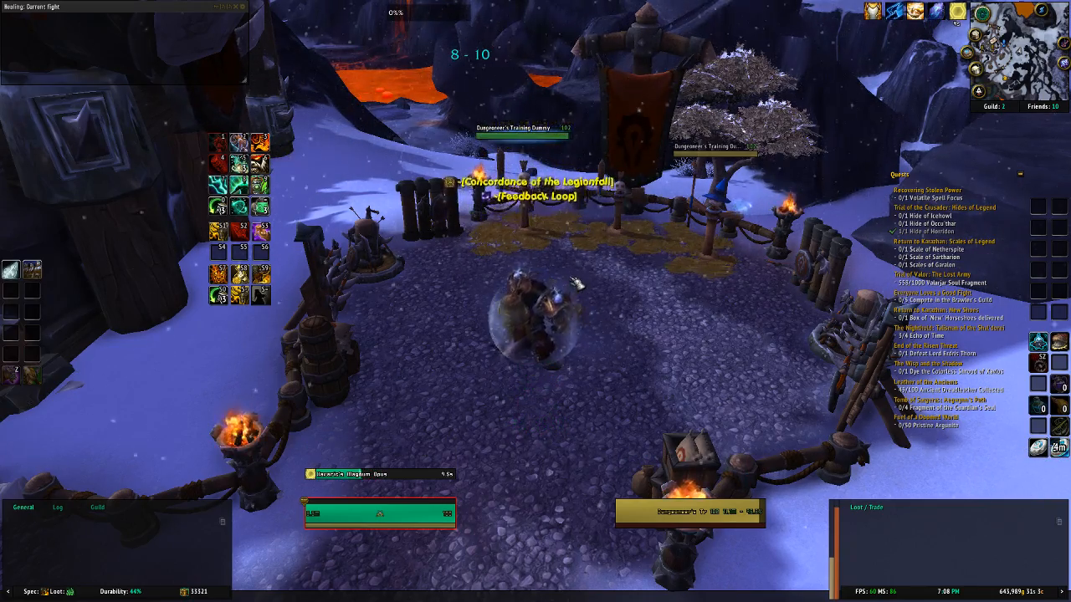
key(w)
key(1)
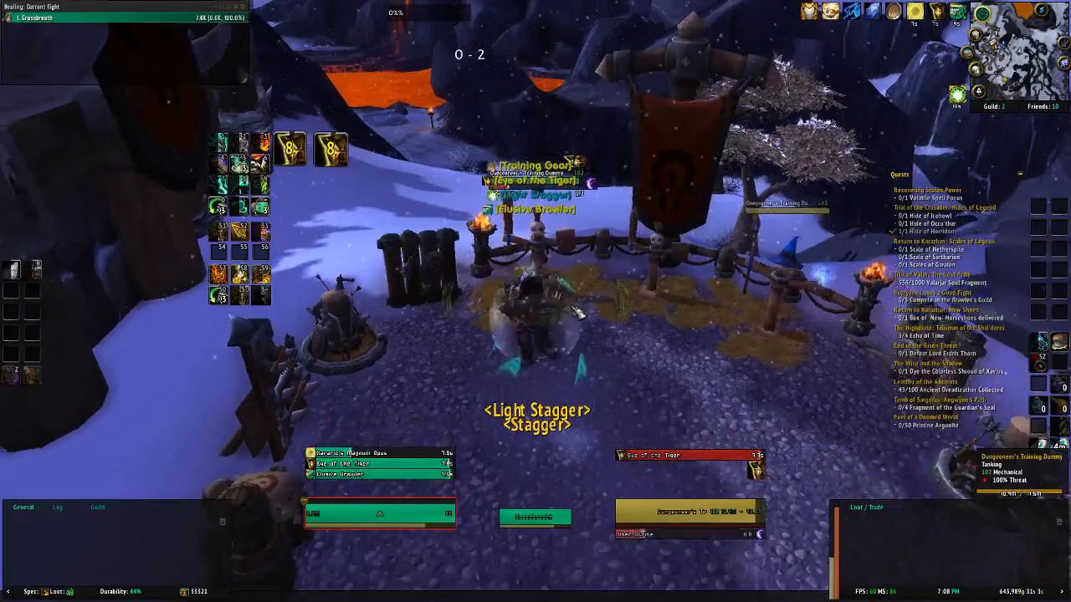
key(s)
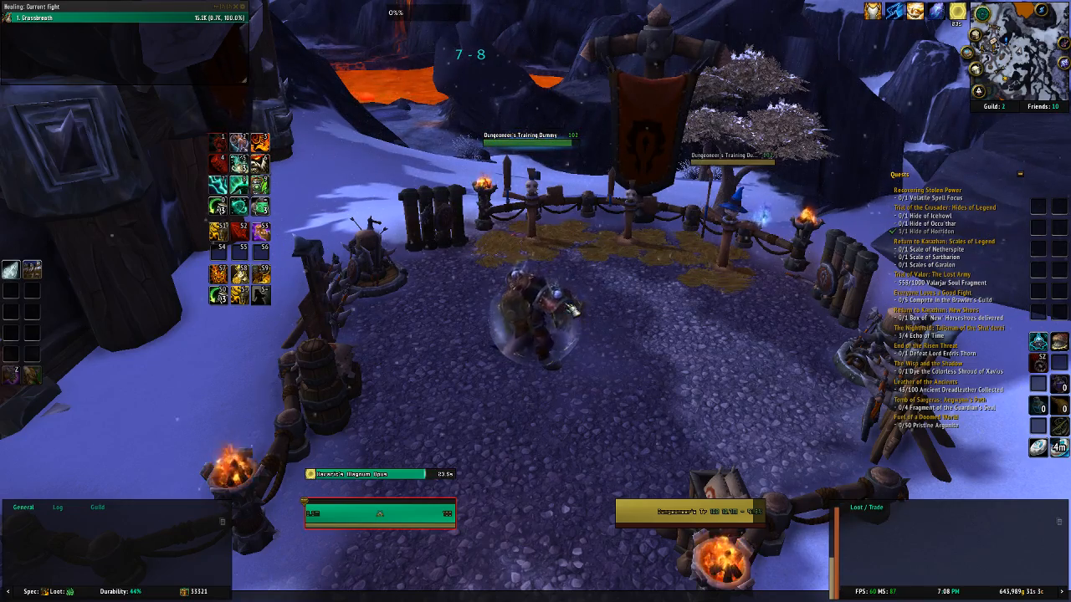
key(w)
key(1)
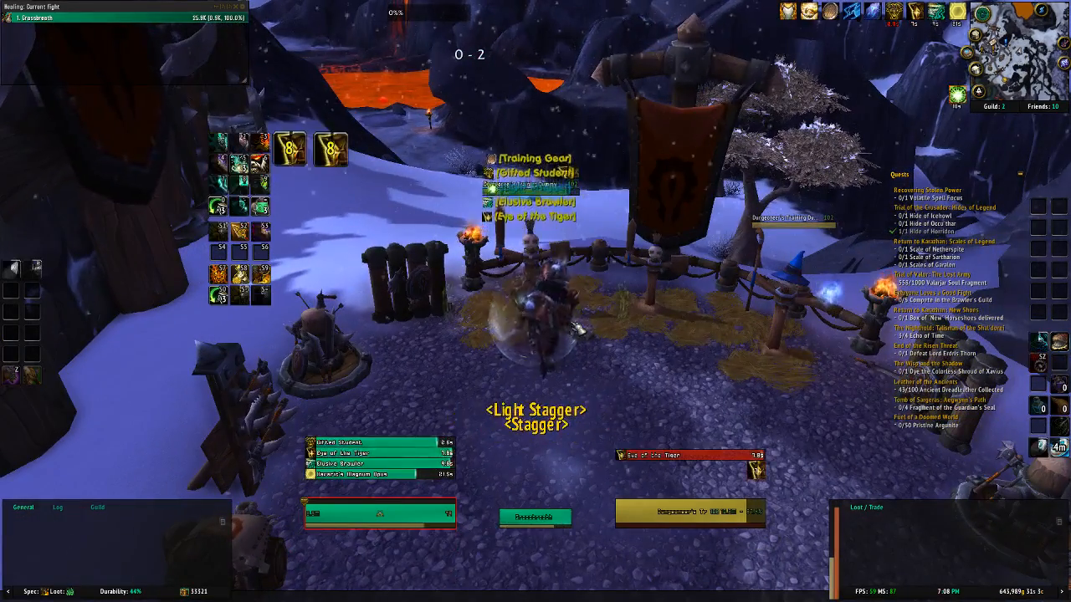
key(s)
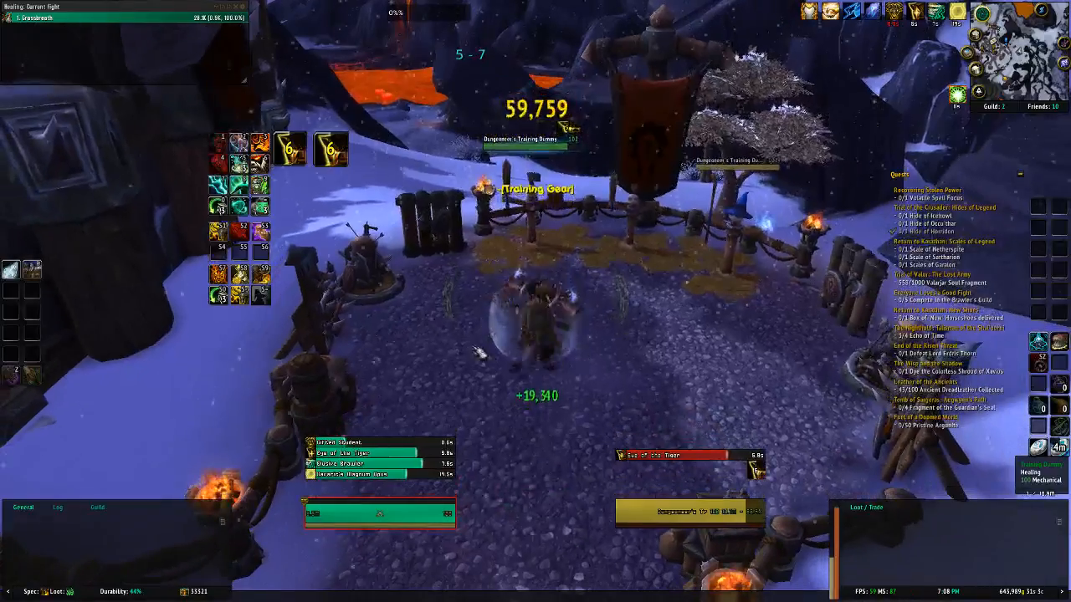